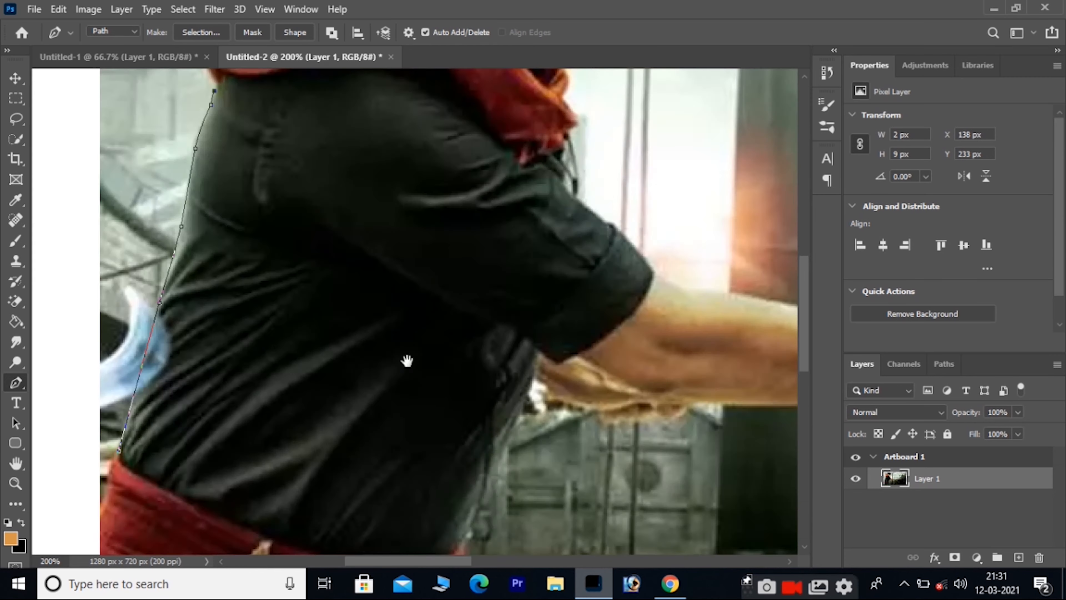
- Continue the Pen path around the orange scarf, hair and face and down to the shirt sleeve
{"action": "scroll", "coordinate": [308, 148], "scroll_direction": "up", "scroll_amount": 3}
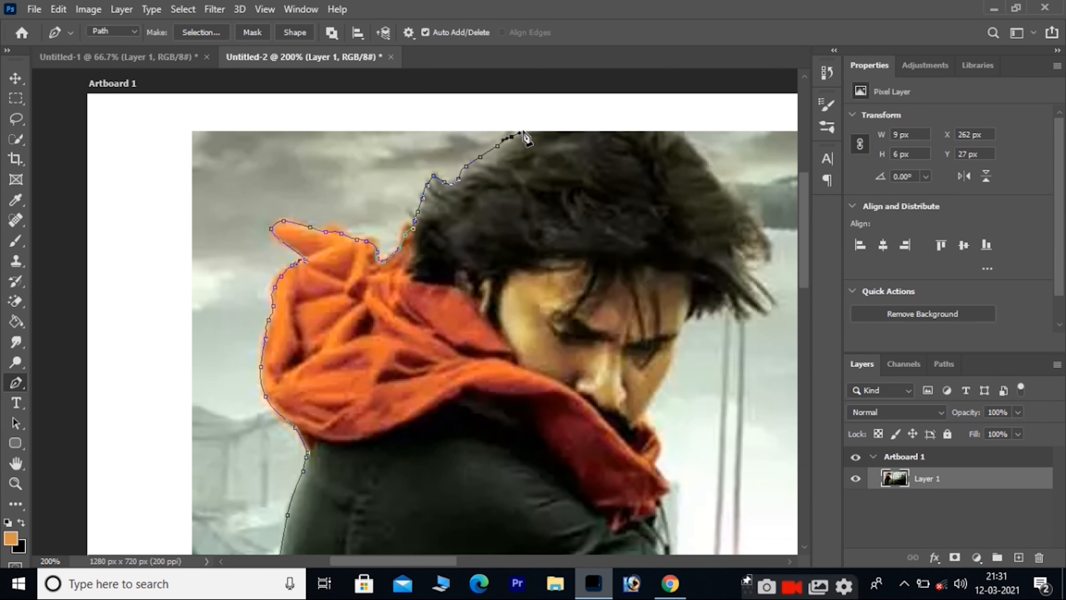
{"action": "left_click", "coordinate": [696, 316]}
{"action": "left_click", "coordinate": [688, 321]}
{"action": "left_click", "coordinate": [679, 336]}
{"action": "left_click", "coordinate": [666, 376]}
{"action": "left_click_drag", "start_coordinate": [664, 393], "coordinate": [562, 281]}
{"action": "left_click", "coordinate": [550, 290]}
{"action": "left_click", "coordinate": [545, 300]}
{"action": "left_click", "coordinate": [568, 441]}
{"action": "left_click_drag", "start_coordinate": [596, 490], "coordinate": [491, 336]}
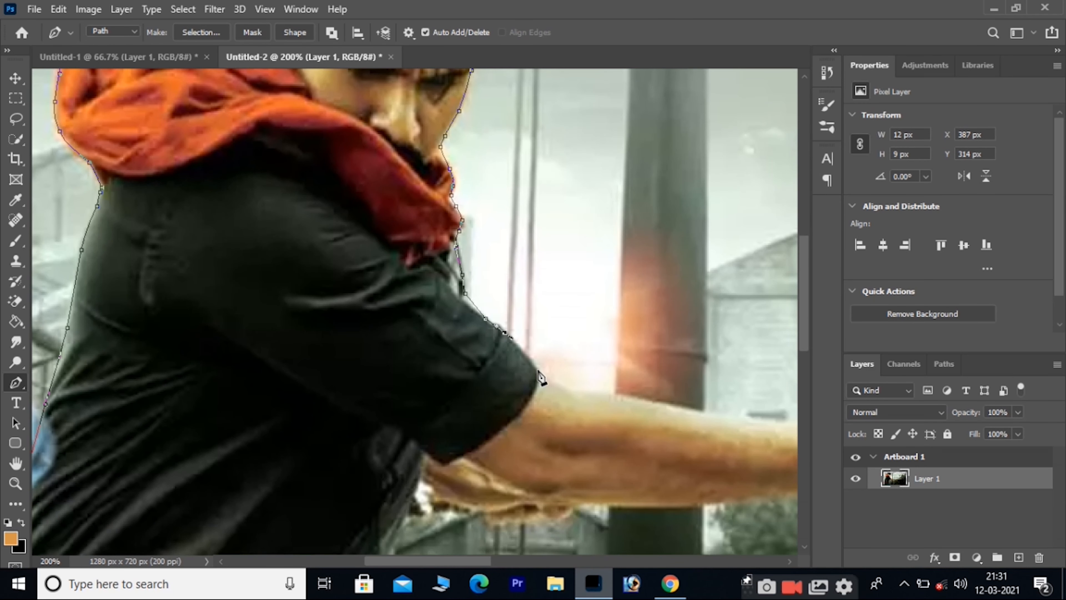
- Extend the path along the upper edge of the forearm, hand and spear shaft to the spear tip
{"action": "left_click", "coordinate": [632, 406]}
{"action": "left_click_drag", "start_coordinate": [670, 435], "coordinate": [186, 334]}
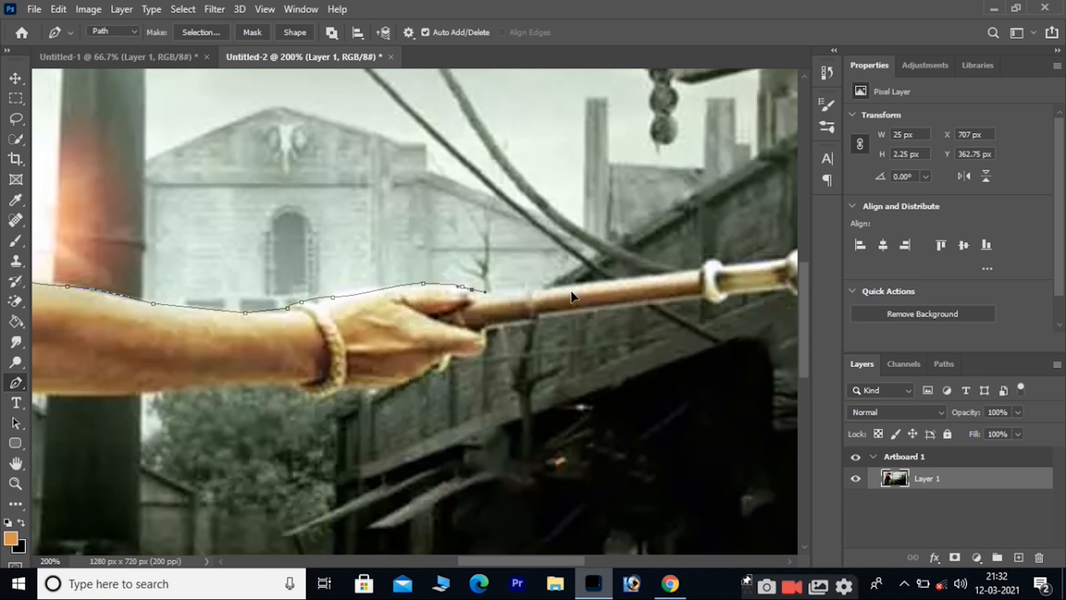
{"action": "left_click", "coordinate": [710, 261]}
{"action": "left_click", "coordinate": [721, 264]}
{"action": "left_click_drag", "start_coordinate": [740, 287], "coordinate": [436, 276]}
{"action": "left_click", "coordinate": [481, 252]}
{"action": "left_click", "coordinate": [493, 239]}
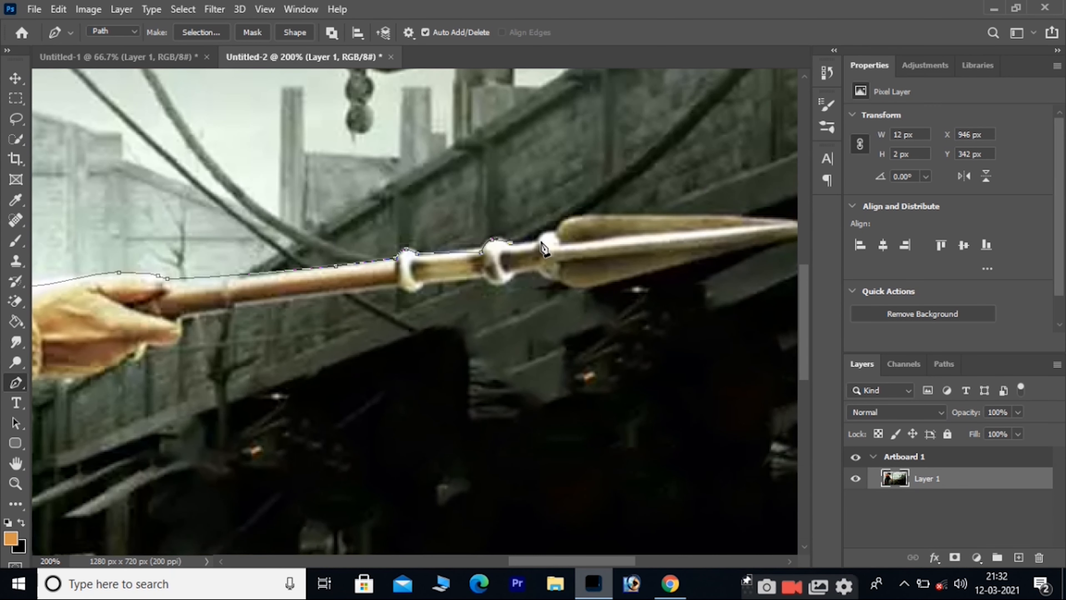
{"action": "left_click", "coordinate": [556, 234]}
{"action": "left_click_drag", "start_coordinate": [645, 239], "coordinate": [481, 249]}
{"action": "left_click", "coordinate": [681, 232]}
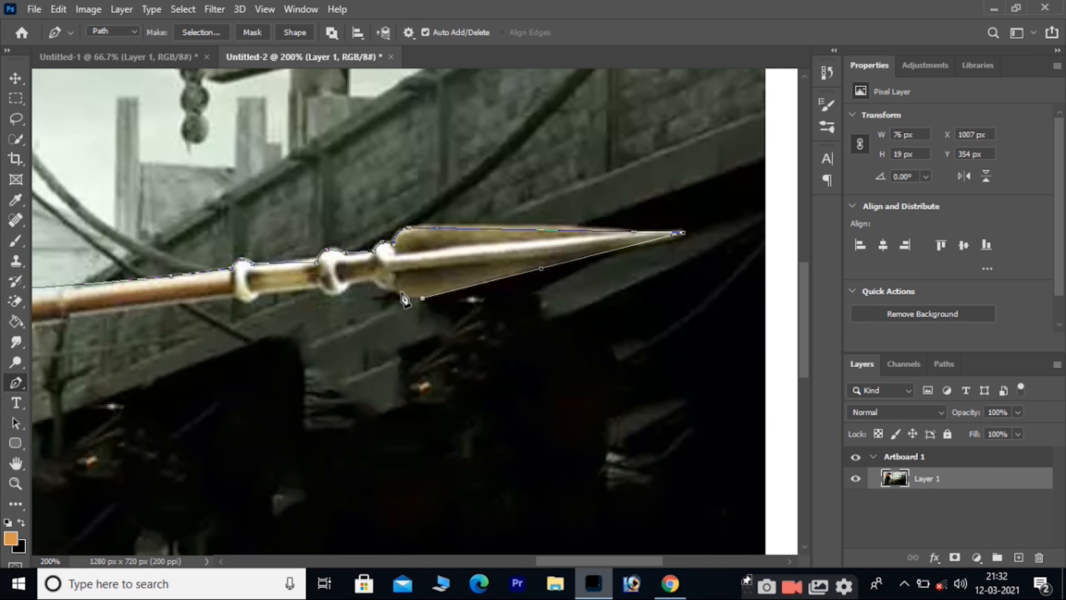
- Trace the path back along the lower edge of the spear, hand and forearm
{"action": "left_click", "coordinate": [269, 294]}
{"action": "left_click", "coordinate": [257, 294]}
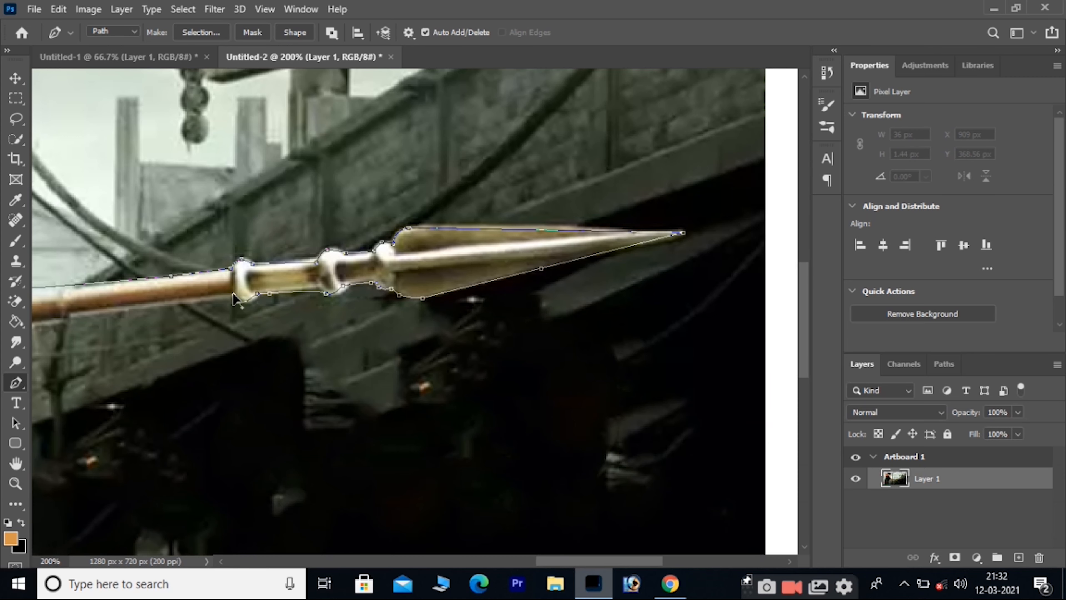
{"action": "left_click_drag", "start_coordinate": [233, 295], "coordinate": [508, 303]}
{"action": "left_click_drag", "start_coordinate": [414, 317], "coordinate": [404, 317]}
{"action": "left_click_drag", "start_coordinate": [191, 393], "coordinate": [170, 393]}
{"action": "left_click_drag", "start_coordinate": [163, 394], "coordinate": [147, 395]}
{"action": "left_click_drag", "start_coordinate": [213, 407], "coordinate": [637, 350]}
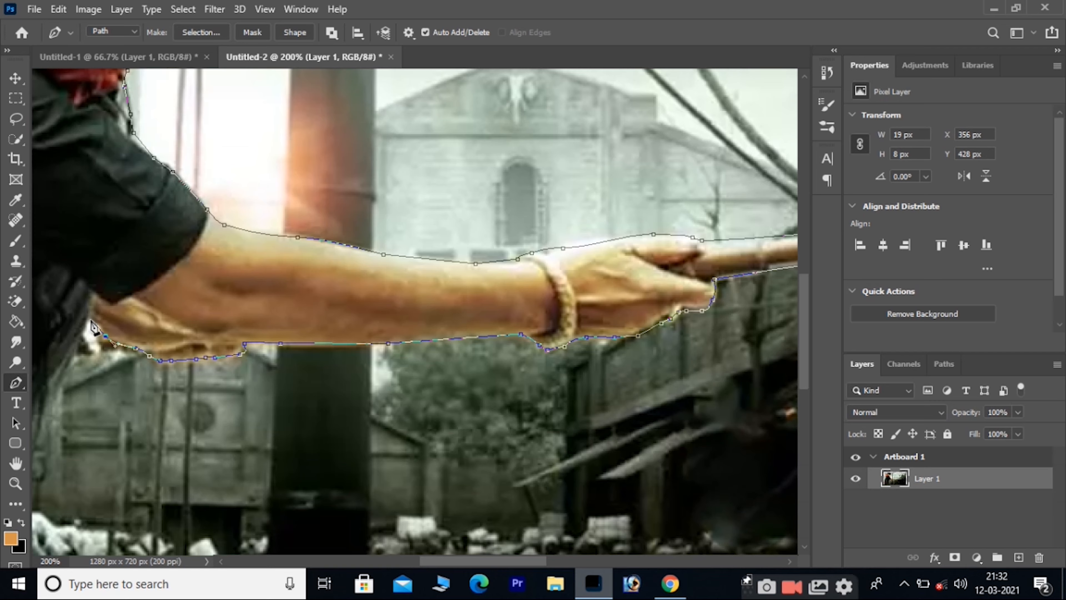
- Trace the path down the front of the torso, red sash and tunic flap to the image's bottom edge
{"action": "left_click_drag", "start_coordinate": [134, 388], "coordinate": [552, 358]}
{"action": "left_click_drag", "start_coordinate": [433, 491], "coordinate": [435, 501]}
{"action": "left_click_drag", "start_coordinate": [442, 507], "coordinate": [450, 512]}
{"action": "left_click_drag", "start_coordinate": [454, 519], "coordinate": [324, 260]}
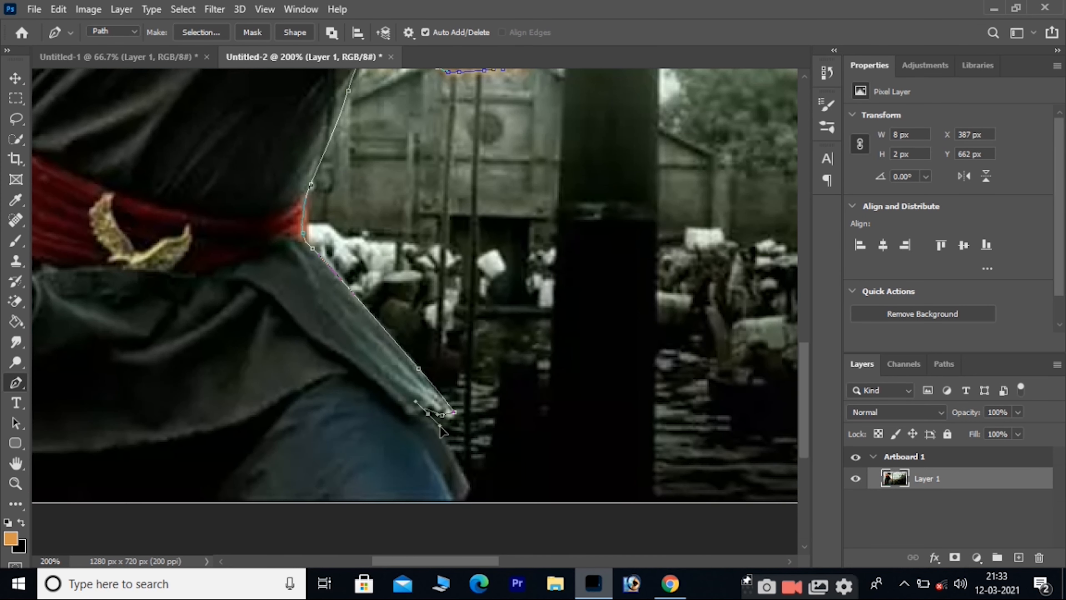
{"action": "left_click_drag", "start_coordinate": [440, 426], "coordinate": [441, 428]}
{"action": "left_click", "coordinate": [470, 487]}
{"action": "left_click", "coordinate": [462, 500]}
- Bring the path along the bottom and up the back of the sash, closing it at the starting anchor
{"action": "left_click_drag", "start_coordinate": [160, 522], "coordinate": [603, 512]}
{"action": "left_click", "coordinate": [566, 149]}
{"action": "left_click", "coordinate": [572, 134]}
{"action": "left_click", "coordinate": [575, 112]}
{"action": "left_click_drag", "start_coordinate": [526, 295], "coordinate": [292, 539]}
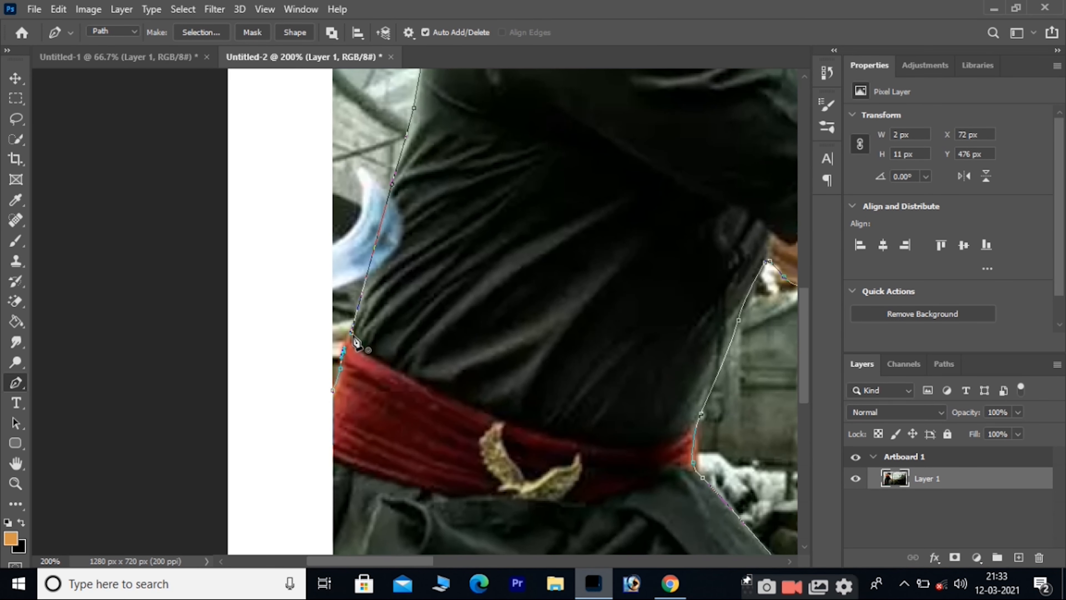
{"action": "left_click", "coordinate": [352, 335]}
- Turn the closed path into a selection, copy the man to a new layer and delete the original photo layer
{"action": "key", "text": "ctrl+minus"}
{"action": "key", "text": "ctrl+minus"}
{"action": "key", "text": "ctrl+minus"}
{"action": "key", "text": "ctrl+Return"}
{"action": "key", "text": "ctrl+j"}
{"action": "left_click", "coordinate": [912, 499]}
{"action": "key", "text": "Delete"}
- Enlarge the man cutout to about 1202 by 756 px and align it with the artboard's left edge
{"action": "left_click_drag", "start_coordinate": [522, 357], "coordinate": [277, 387]}
{"action": "key", "text": "ctrl+t"}
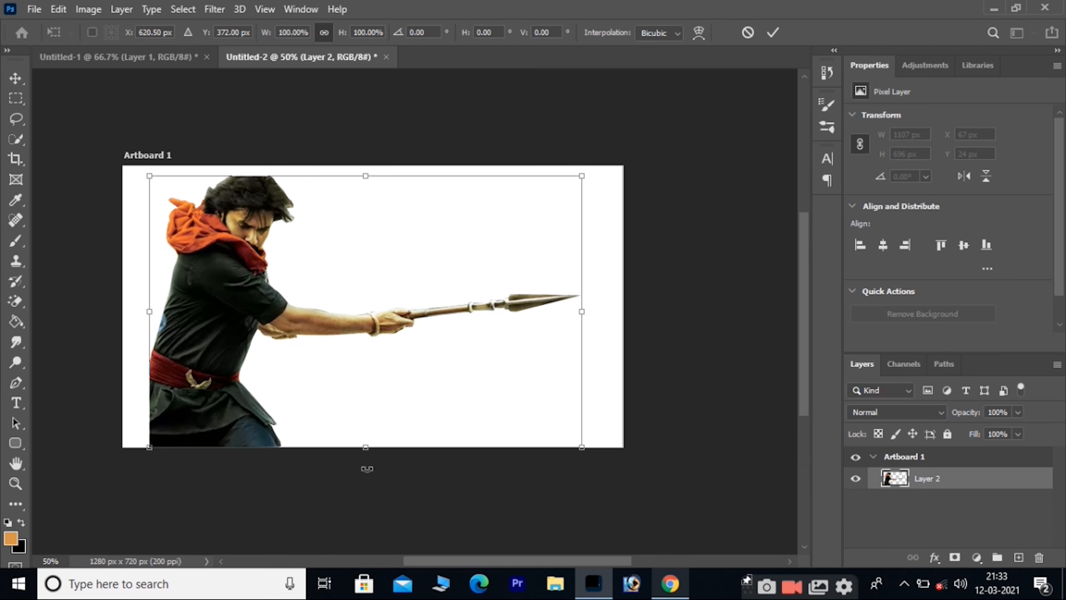
{"action": "left_click_drag", "start_coordinate": [365, 448], "coordinate": [366, 471]}
{"action": "left_click_drag", "start_coordinate": [362, 388], "coordinate": [354, 378]}
{"action": "key", "text": "Return"}
{"action": "key", "text": "v"}
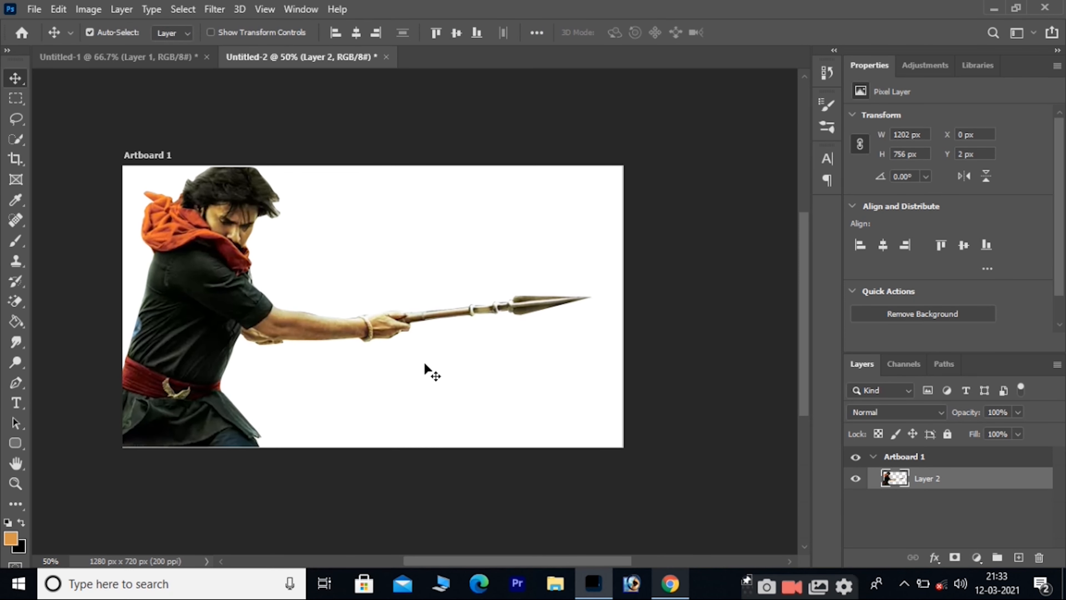
- Open 1.jpg and copy its fiery background image onto the Untitled-2 artboard
{"action": "left_click_drag", "start_coordinate": [442, 375], "coordinate": [533, 387]}
{"action": "key", "text": "ctrl+o"}
{"action": "left_click", "coordinate": [667, 205]}
{"action": "left_click", "coordinate": [887, 443]}
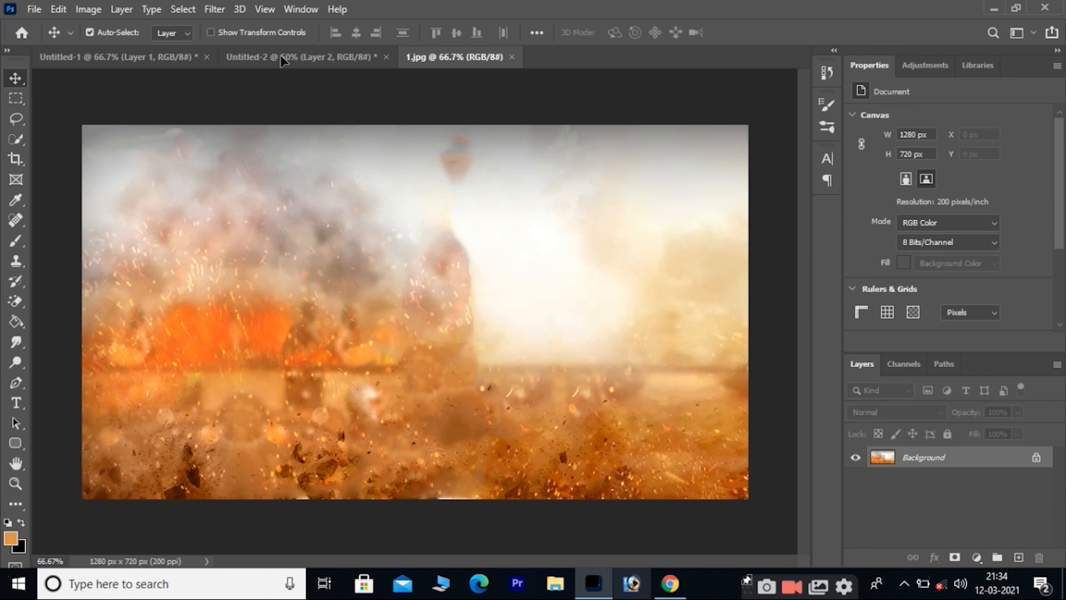
{"action": "left_click_drag", "start_coordinate": [282, 61], "coordinate": [485, 379]}
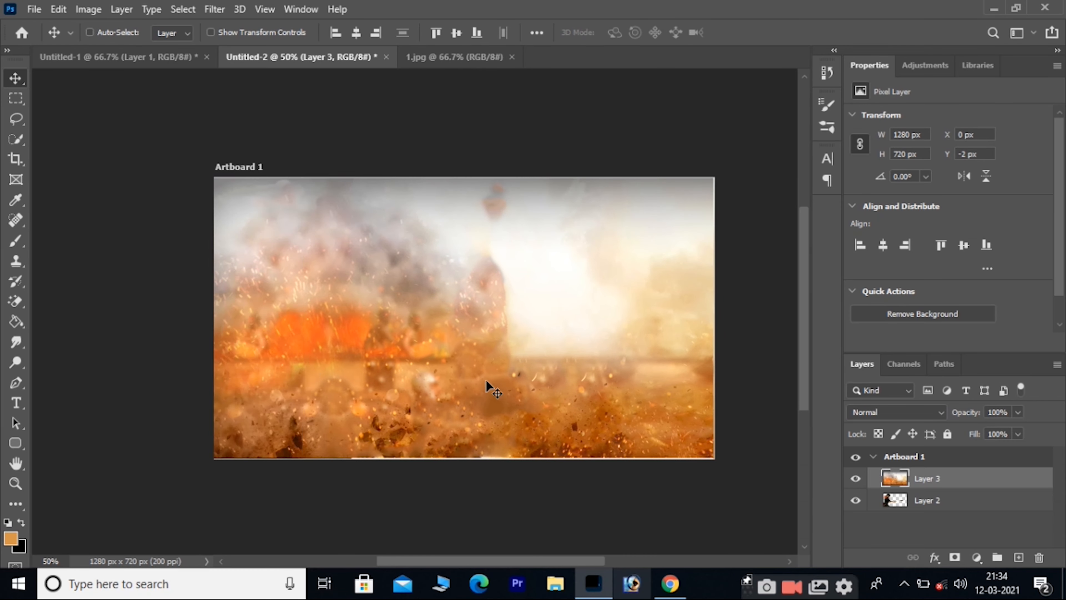
- Send the fiery background layer behind the man cutout and close 1.jpg
{"action": "key", "text": "ctrl+["}
{"action": "key", "text": "ctrl+Tab"}
{"action": "key", "text": "ctrl+w"}
- Open the palace image 8ab500599776df15138eeac89c3e2c9b and copy it onto the Untitled-2 artboard
{"action": "key", "text": "ctrl+o"}
{"action": "left_click", "coordinate": [760, 233]}
{"action": "left_click", "coordinate": [887, 444]}
{"action": "left_click_drag", "start_coordinate": [473, 321], "coordinate": [428, 283]}
{"action": "left_click_drag", "start_coordinate": [428, 284], "coordinate": [548, 376]}
- Enlarge the palace image to about 1321 by 570 px and align it with the artboard's top edge
{"action": "key", "text": "ctrl+t"}
{"action": "left_click_drag", "start_coordinate": [498, 234], "coordinate": [497, 184]}
{"action": "left_click_drag", "start_coordinate": [532, 303], "coordinate": [502, 295]}
{"action": "left_click_drag", "start_coordinate": [561, 314], "coordinate": [552, 314]}
- Warp the palace image's bottom edge upward into an arch and set the layer's opacity to 60%
{"action": "right_click", "coordinate": [505, 313]}
{"action": "left_click", "coordinate": [530, 138]}
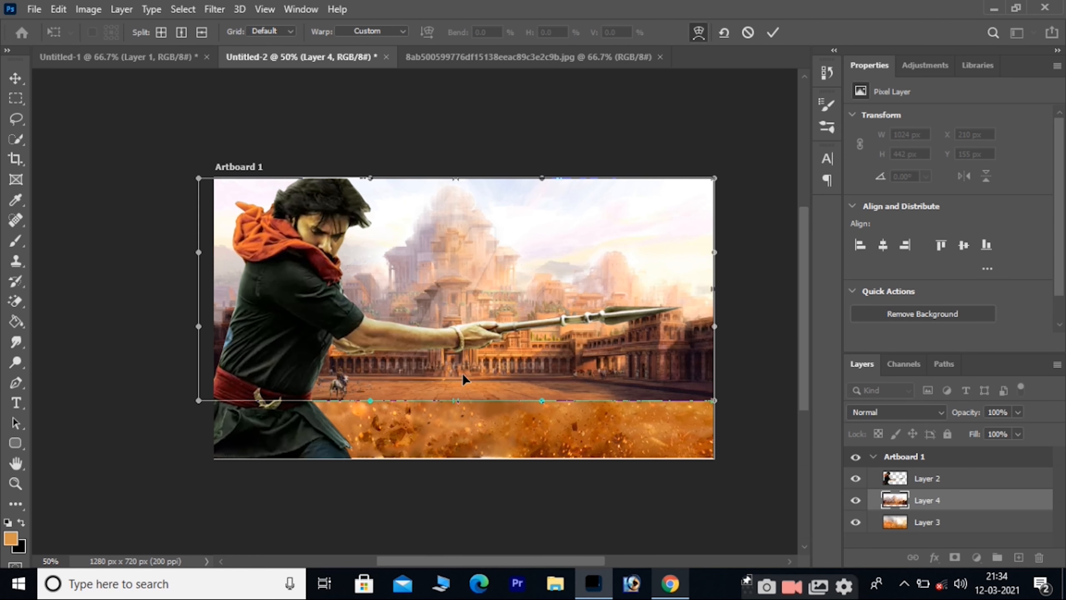
{"action": "left_click_drag", "start_coordinate": [502, 397], "coordinate": [498, 369]}
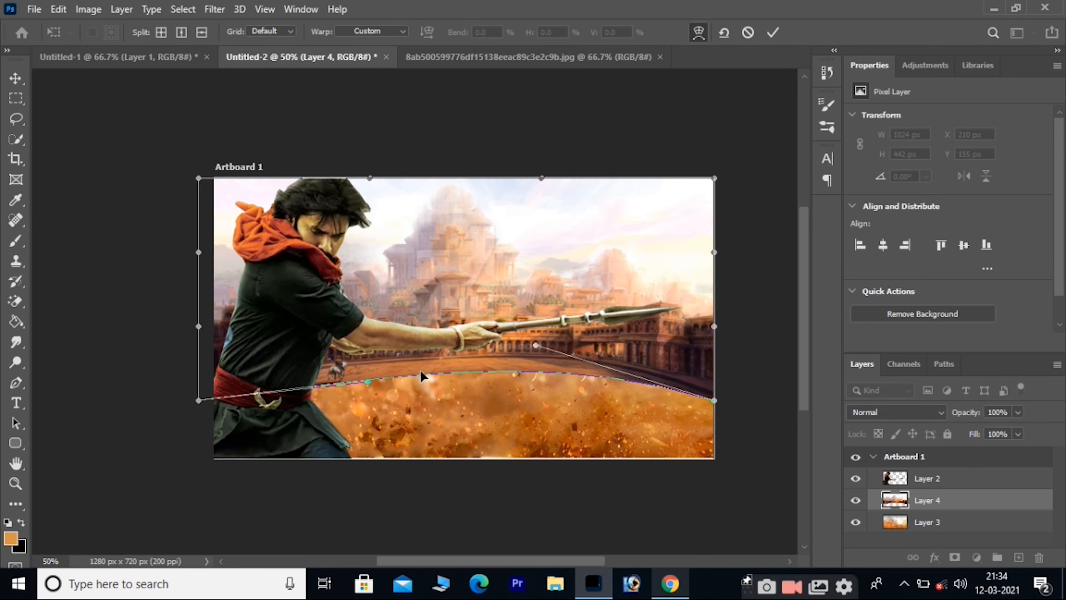
{"action": "key", "text": "Return"}
{"action": "left_click_drag", "start_coordinate": [955, 413], "coordinate": [933, 412]}
- Erase just below the palace image's arched bottom edge with a 65 px Eraser brush
{"action": "key", "text": "e"}
{"action": "key", "text": "shift+e"}
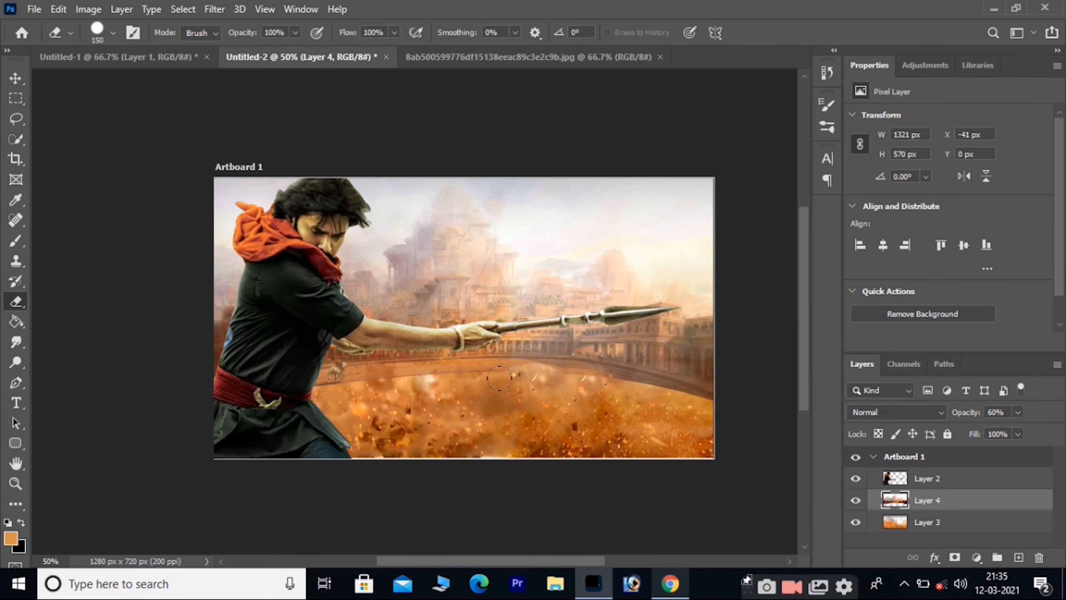
{"action": "right_click", "coordinate": [499, 378]}
{"action": "scroll", "coordinate": [701, 454], "scroll_direction": "down", "scroll_amount": 2}
{"action": "left_click", "coordinate": [701, 453]}
{"action": "left_click_drag", "start_coordinate": [528, 389], "coordinate": [563, 387]}
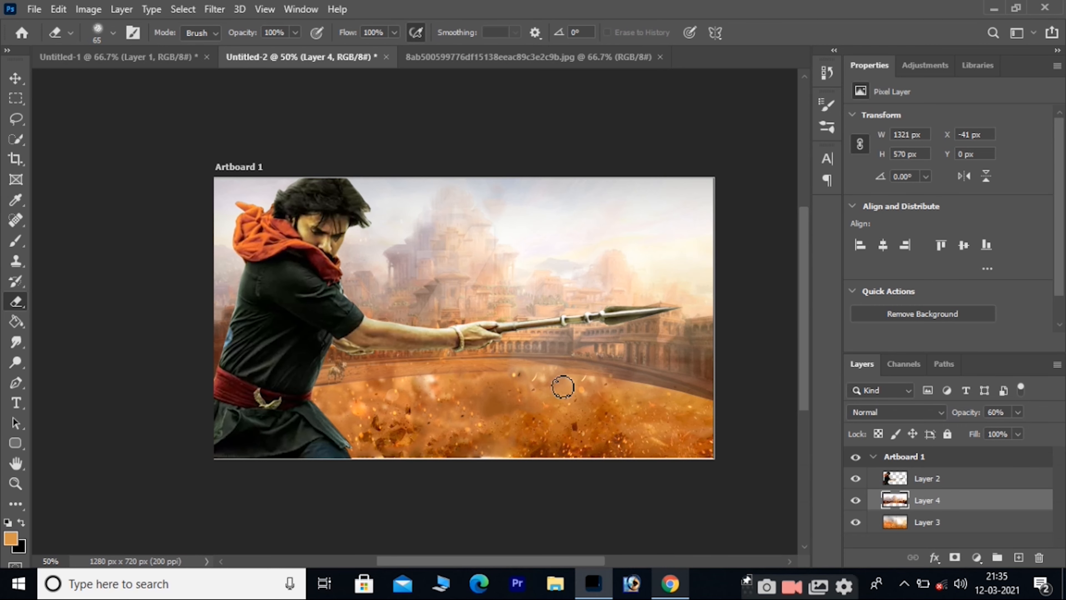
- Stretch the palace layer downward to cover the lower part of the artboard
{"action": "key", "text": "ctrl+t"}
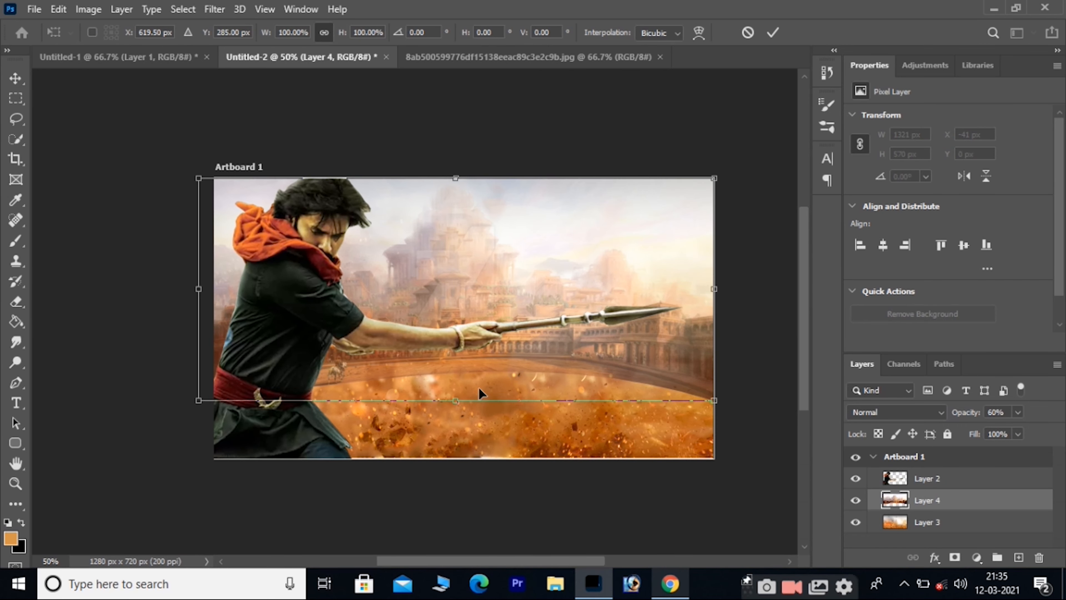
{"action": "left_click_drag", "start_coordinate": [456, 401], "coordinate": [444, 464]}
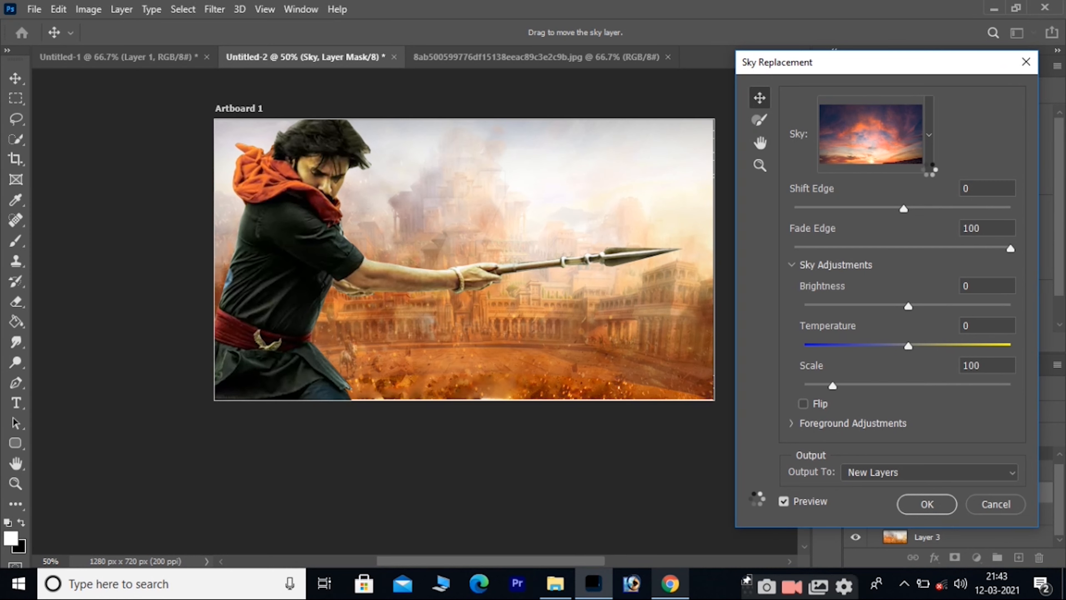
- Replace the sky with the dark-cloud preset Spectacular008 as new layers and close the palace source image
{"action": "left_click", "coordinate": [917, 159]}
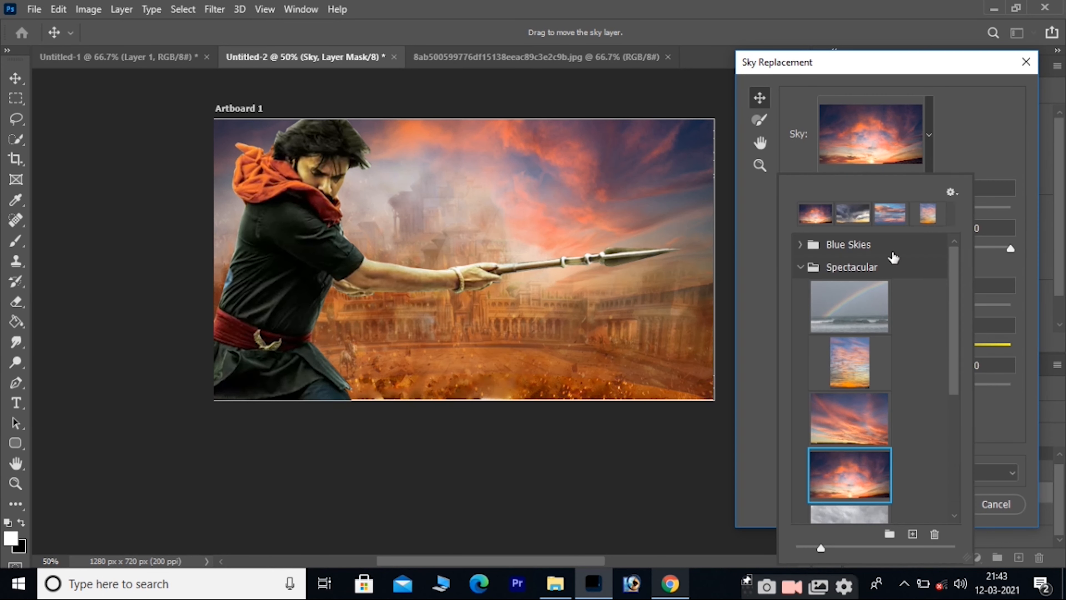
{"action": "scroll", "coordinate": [852, 462], "scroll_direction": "down", "scroll_amount": 5}
{"action": "left_click", "coordinate": [855, 484]}
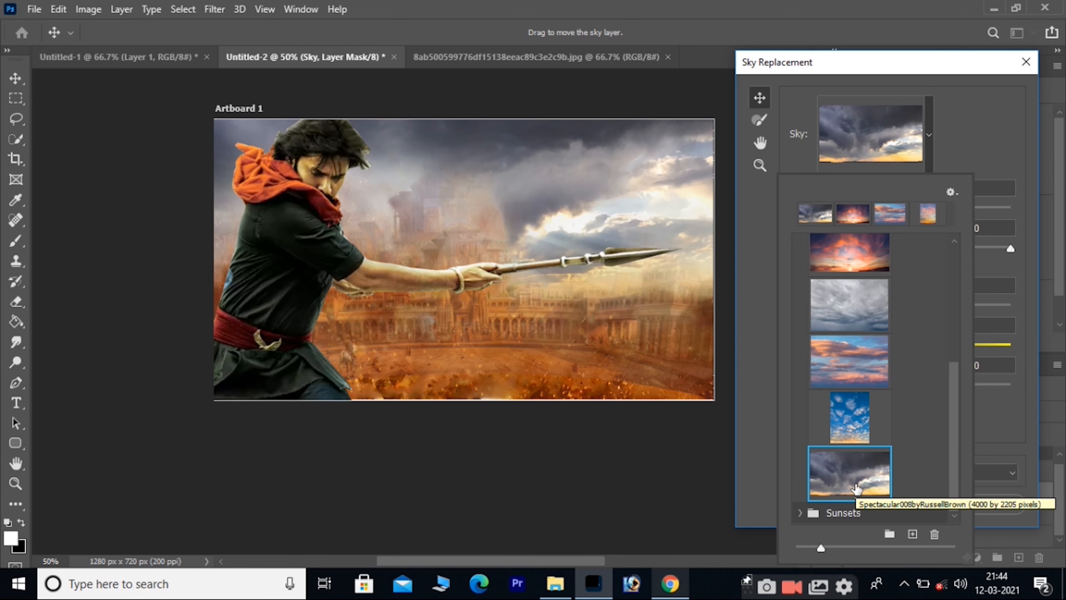
{"action": "key", "text": "Return"}
{"action": "left_click", "coordinate": [927, 504]}
{"action": "left_click", "coordinate": [655, 57]}
{"action": "left_click", "coordinate": [682, 57]}
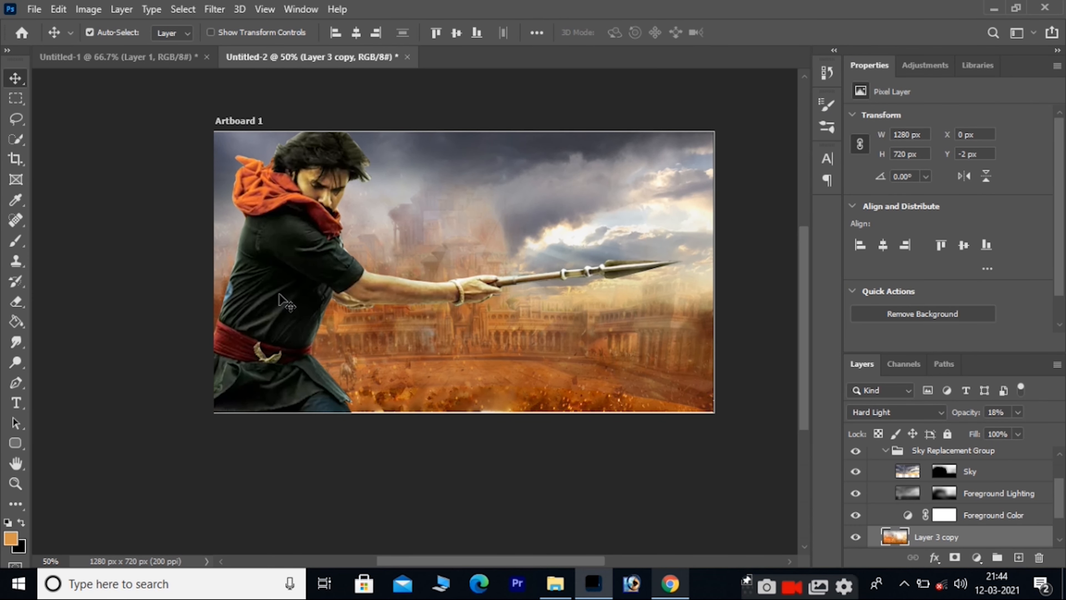
- Open Titel.png and copy its golden title lettering onto the Untitled-2 artboard
{"action": "key", "text": "ctrl+o"}
{"action": "left_click", "coordinate": [857, 191]}
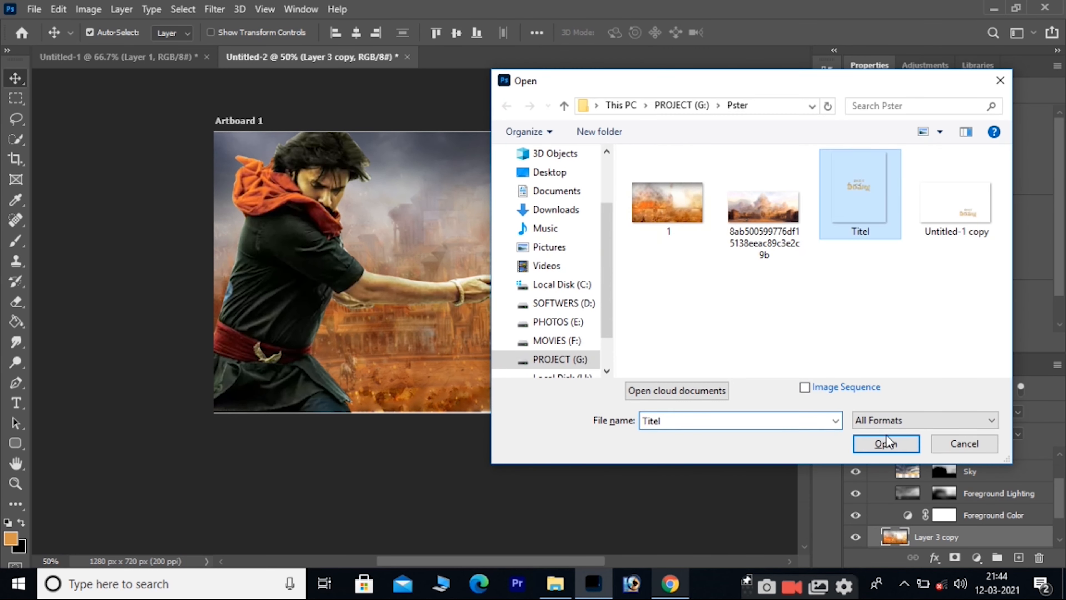
{"action": "left_click", "coordinate": [886, 443]}
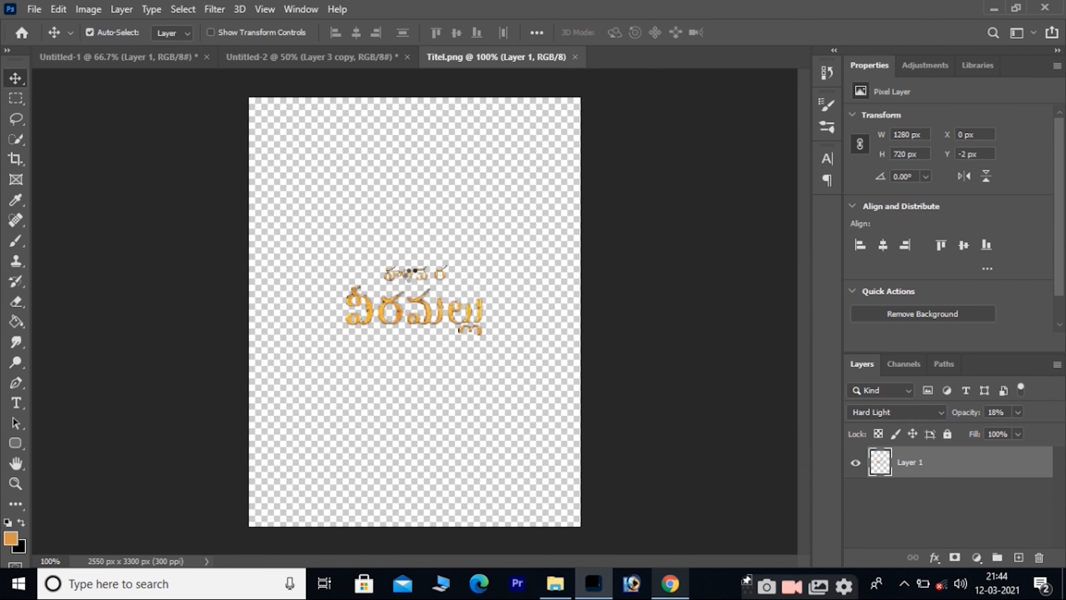
{"action": "left_click_drag", "start_coordinate": [408, 321], "coordinate": [473, 376]}
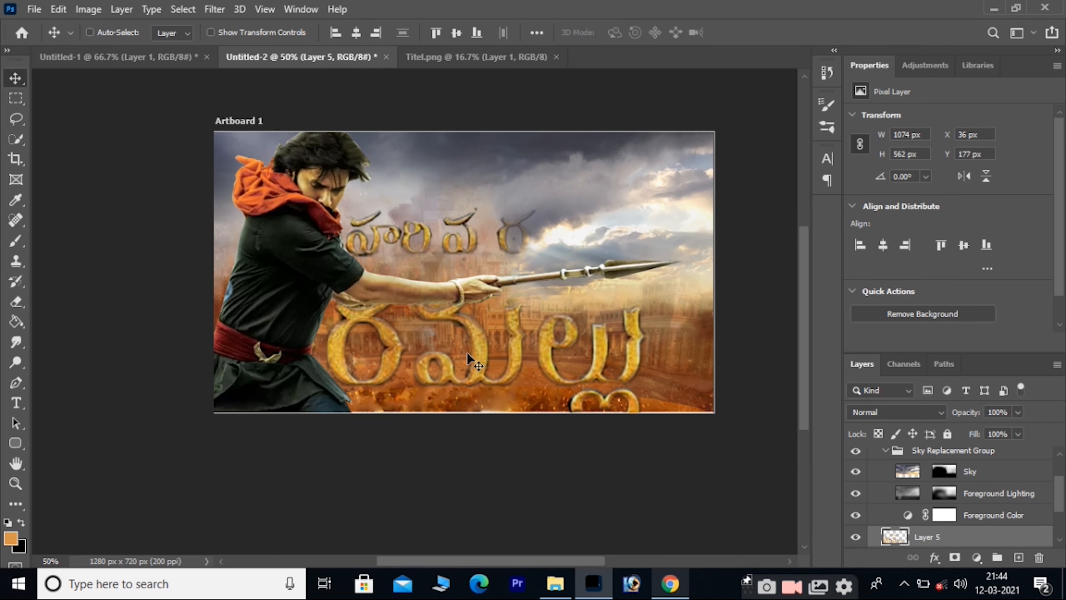
- Shrink the title lettering to about 328 by 172 px and position it beside the man
{"action": "key", "text": "ctrl+t"}
{"action": "left_click_drag", "start_coordinate": [439, 201], "coordinate": [444, 354]}
{"action": "left_click_drag", "start_coordinate": [453, 400], "coordinate": [558, 231]}
{"action": "key", "text": "Return"}
{"action": "key", "text": "ctrl+z"}
- Move the title layer above the man's layer and place the title below the spear
{"action": "scroll", "coordinate": [888, 504], "scroll_direction": "down", "scroll_amount": 1}
{"action": "left_click_drag", "start_coordinate": [889, 508], "coordinate": [894, 450]}
{"action": "left_click_drag", "start_coordinate": [529, 335], "coordinate": [534, 355]}
- Add a Drop Shadow to the title with 100% opacity, 6 px distance and 7 px size
{"action": "left_click", "coordinate": [934, 559]}
{"action": "left_click", "coordinate": [945, 548]}
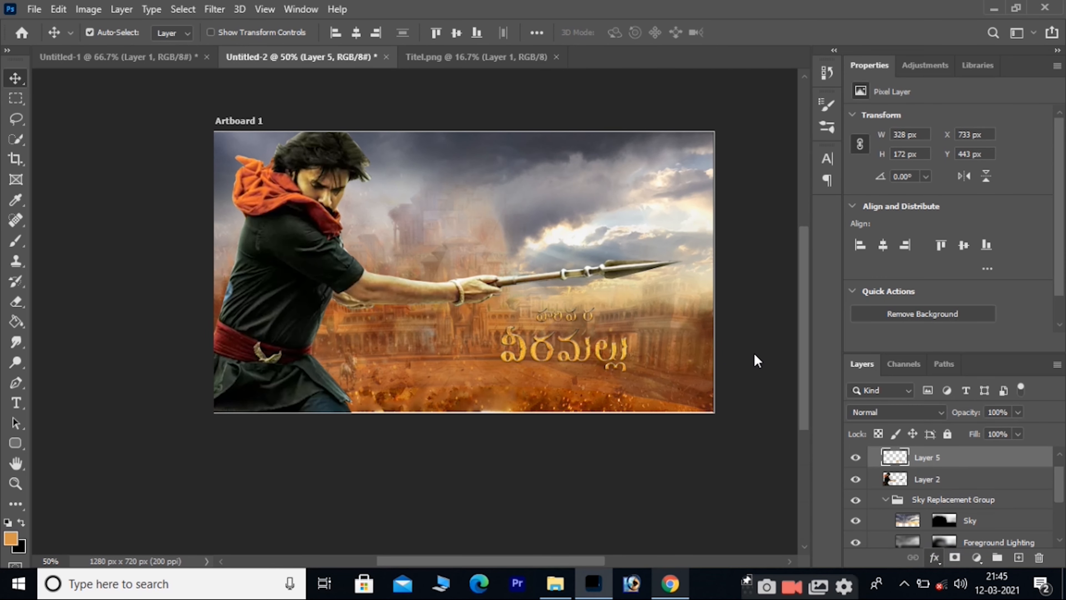
{"action": "left_click_drag", "start_coordinate": [928, 96], "coordinate": [941, 97]}
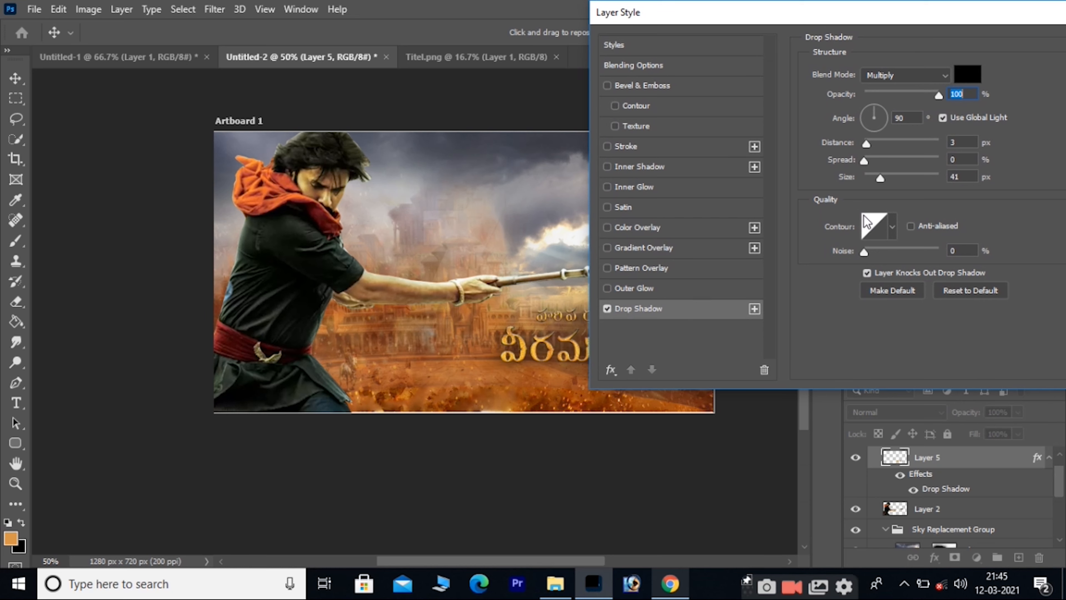
{"action": "left_click_drag", "start_coordinate": [872, 145], "coordinate": [868, 145]}
{"action": "left_click_drag", "start_coordinate": [880, 179], "coordinate": [862, 182]}
{"action": "left_click_drag", "start_coordinate": [846, 23], "coordinate": [915, 58]}
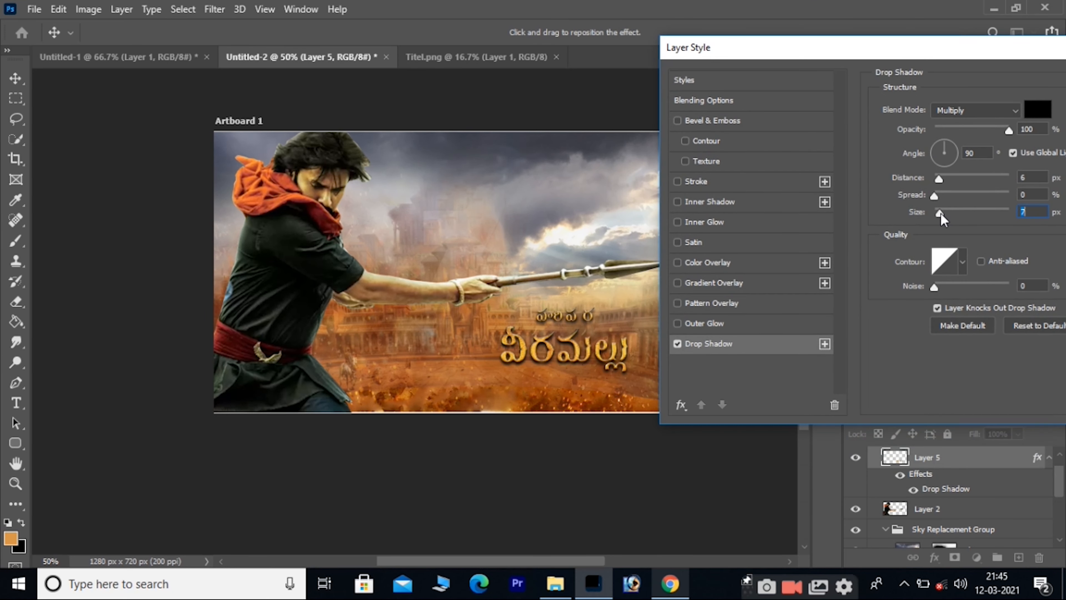
- Add a smooth 7 px Inner Bevel with 1% depth, raise its highlight opacity, lower its shadow opacity and apply the style
{"action": "left_click", "coordinate": [714, 121]}
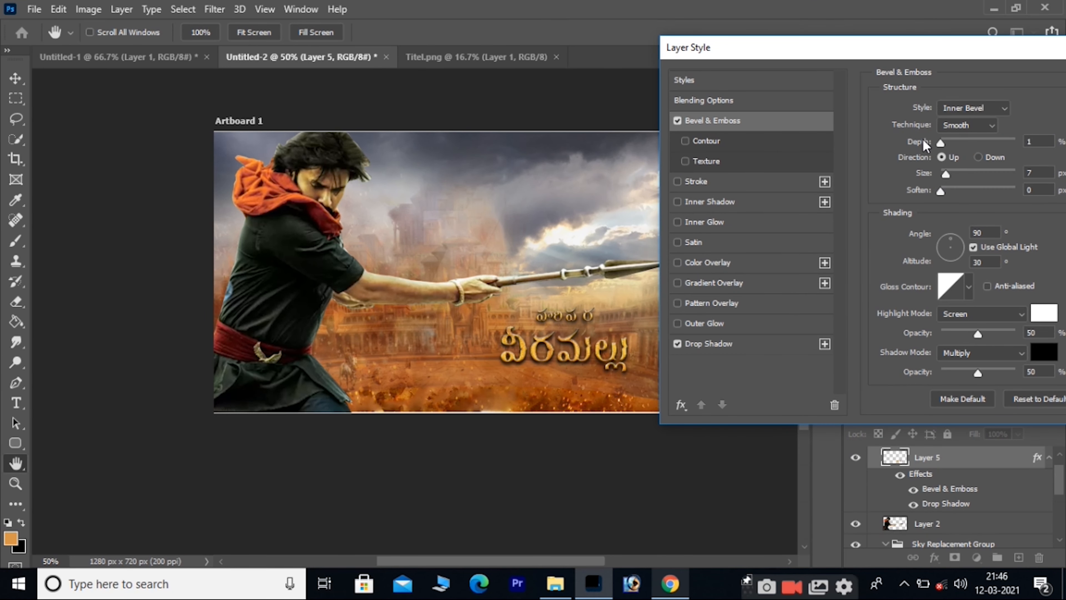
{"action": "left_click_drag", "start_coordinate": [978, 336], "coordinate": [993, 336]}
{"action": "left_click_drag", "start_coordinate": [978, 374], "coordinate": [955, 378]}
{"action": "left_click_drag", "start_coordinate": [1002, 50], "coordinate": [888, 57]}
{"action": "left_click", "coordinate": [1037, 87]}
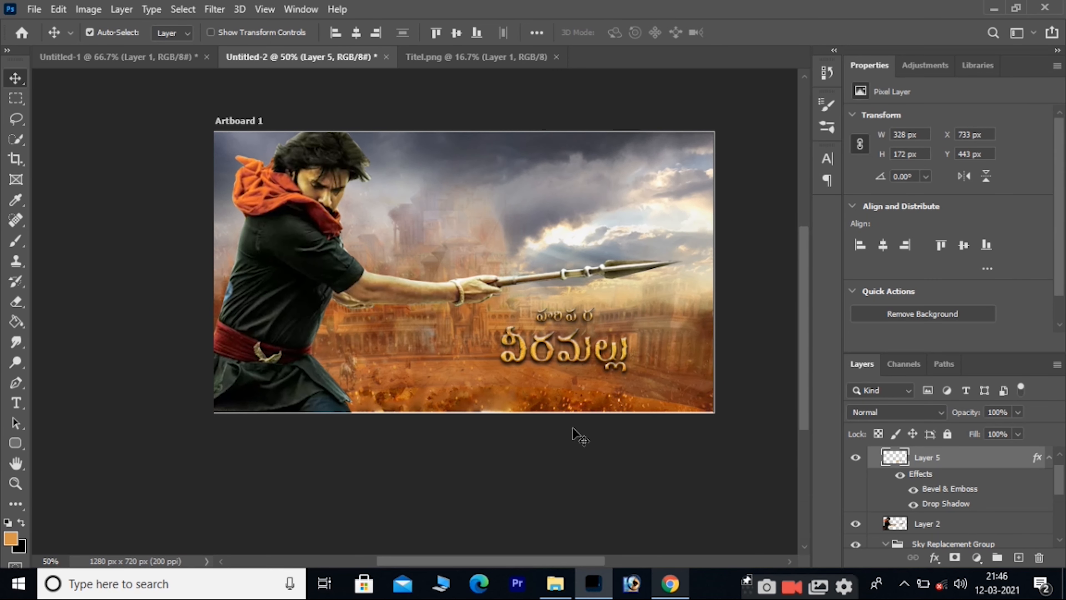
- Adjust the man's layer in Camera Raw: Highlights -62, Shadows +29, Whites +56, Blacks +2, Texture -5, Clarity +58
{"action": "right_click", "coordinate": [286, 273]}
{"action": "left_click", "coordinate": [321, 296]}
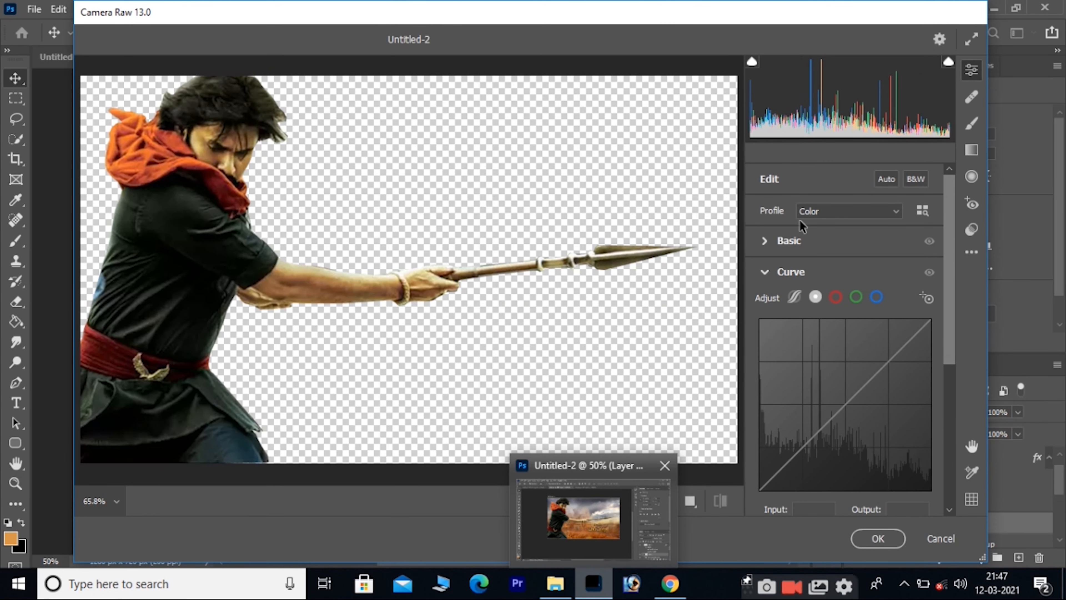
{"action": "left_click", "coordinate": [765, 241]}
{"action": "left_click_drag", "start_coordinate": [845, 348], "coordinate": [792, 349]}
{"action": "left_click_drag", "start_coordinate": [845, 371], "coordinate": [846, 419]}
{"action": "left_click_drag", "start_coordinate": [845, 457], "coordinate": [869, 481]}
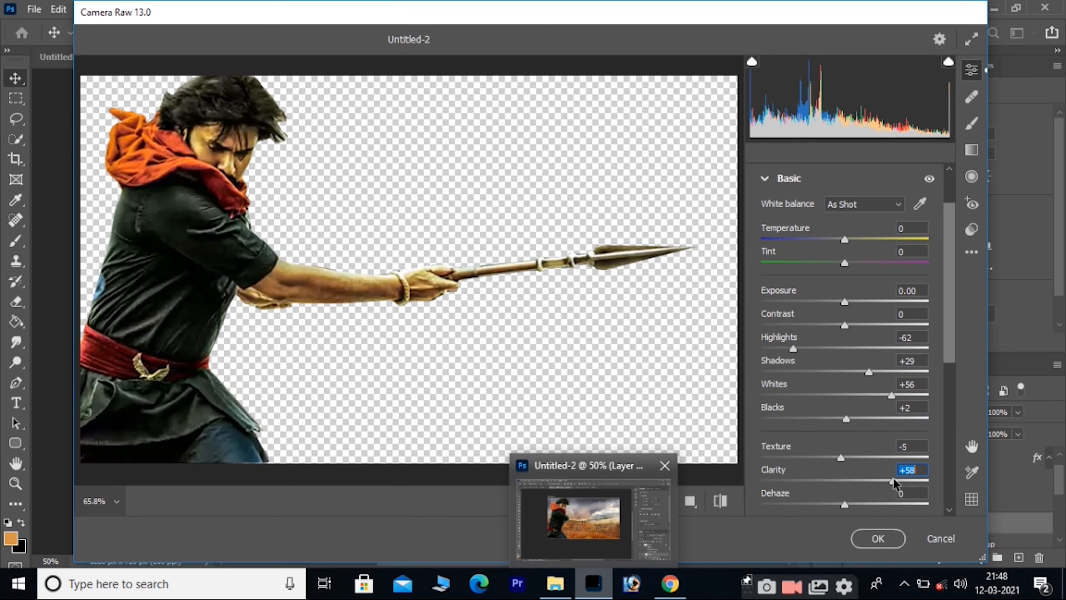
{"action": "scroll", "coordinate": [873, 439], "scroll_direction": "up", "scroll_amount": 3}
{"action": "mouse_move", "coordinate": [845, 296]}
{"action": "left_mouse_down"}
{"action": "mouse_move", "coordinate": [862, 297]}
{"action": "mouse_move", "coordinate": [850, 297]}
{"action": "left_mouse_up"}
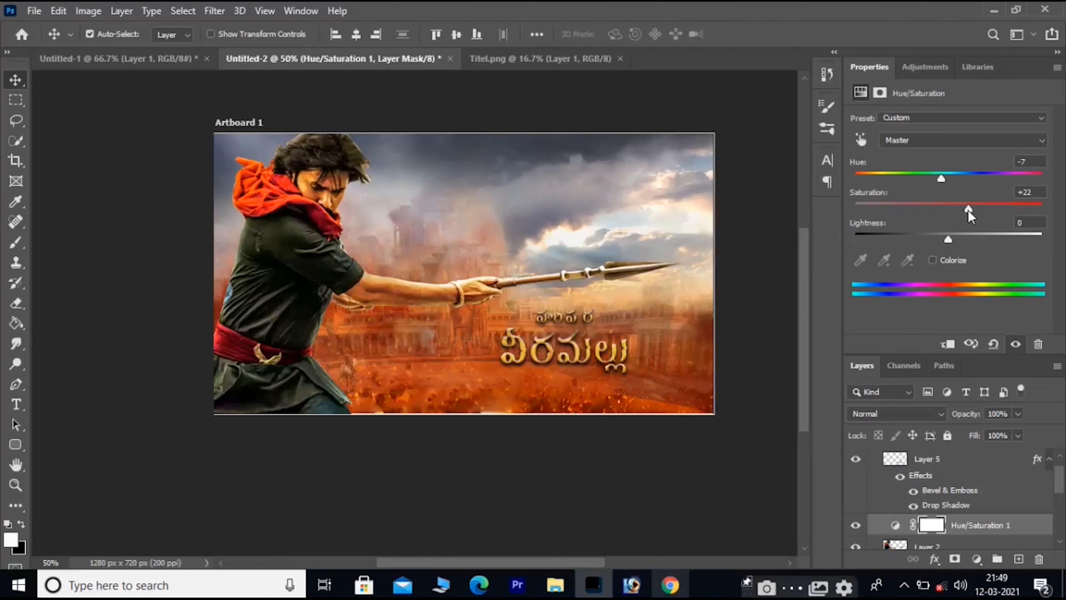
- Try a saturation of +17 in the Hue/Saturation adjustment above the man, and delete that adjustment layer
{"action": "left_click_drag", "start_coordinate": [968, 211], "coordinate": [965, 211]}
{"action": "left_click", "coordinate": [703, 298]}
{"action": "left_click", "coordinate": [940, 481]}
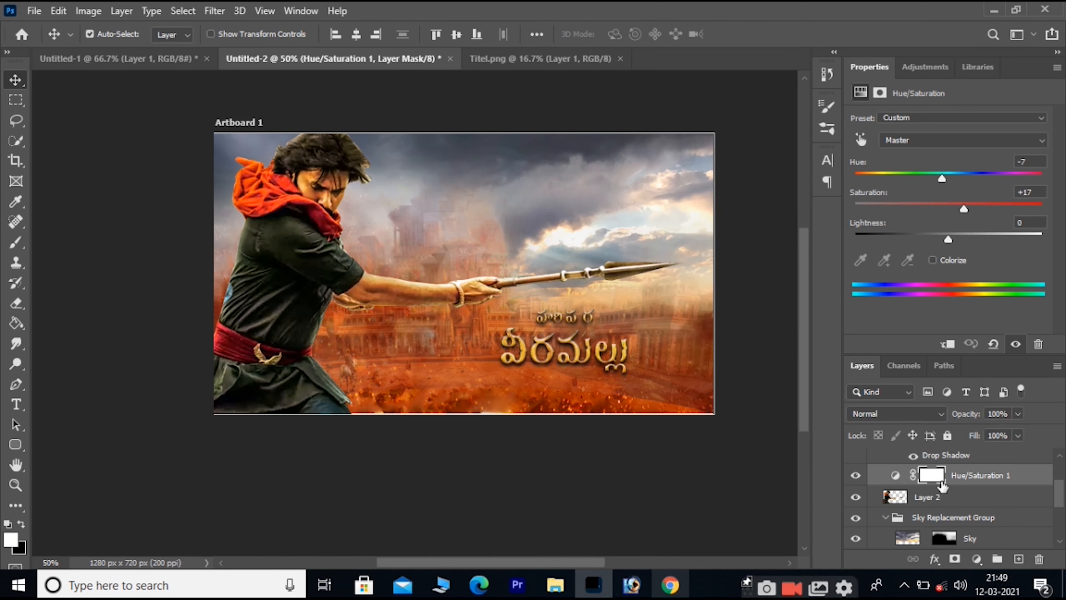
{"action": "key", "text": "Delete"}
- Smooth the man's shirt, forearm and lower garment with a 45 px Smudge brush at 40% strength
{"action": "left_click", "coordinate": [16, 343]}
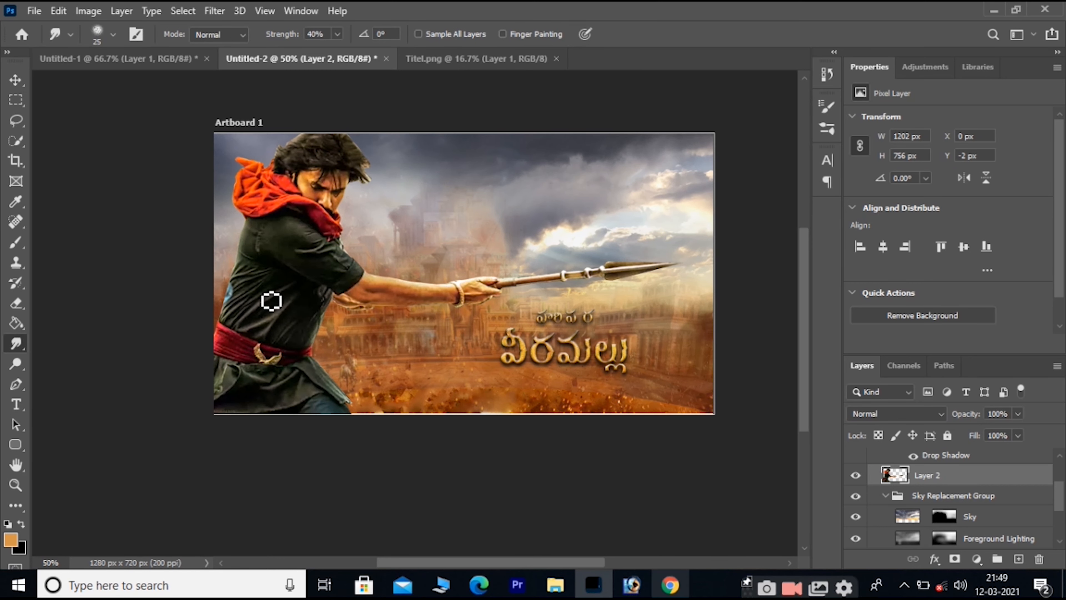
{"action": "key", "text": "bracketright"}
{"action": "key", "text": "bracketright"}
{"action": "key", "text": "ctrl+plus"}
{"action": "left_click_drag", "start_coordinate": [273, 251], "coordinate": [376, 260]}
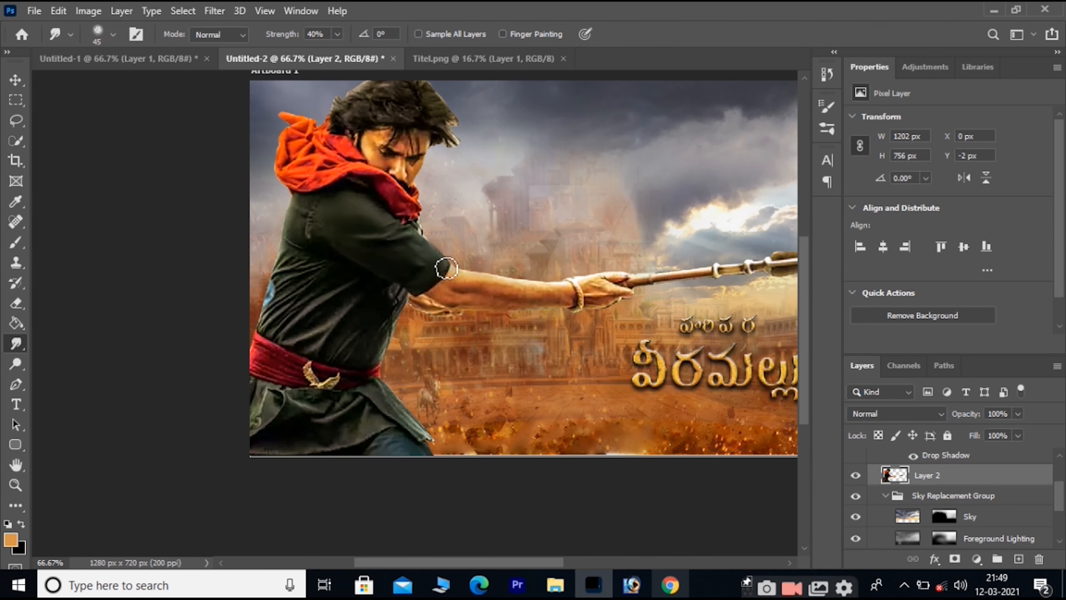
{"action": "key", "text": "ctrl+plus"}
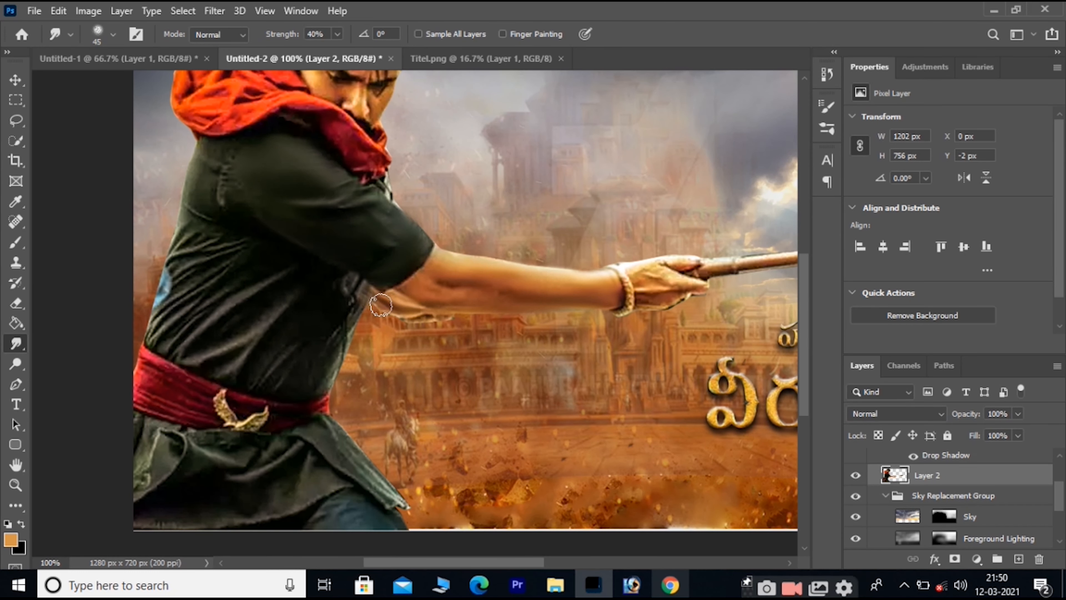
{"action": "mouse_move", "coordinate": [244, 370]}
{"action": "left_mouse_down"}
{"action": "mouse_move", "coordinate": [181, 353]}
{"action": "mouse_move", "coordinate": [171, 281]}
{"action": "mouse_move", "coordinate": [240, 293]}
{"action": "left_mouse_up"}
{"action": "scroll", "coordinate": [241, 292], "scroll_direction": "down", "scroll_amount": 2}
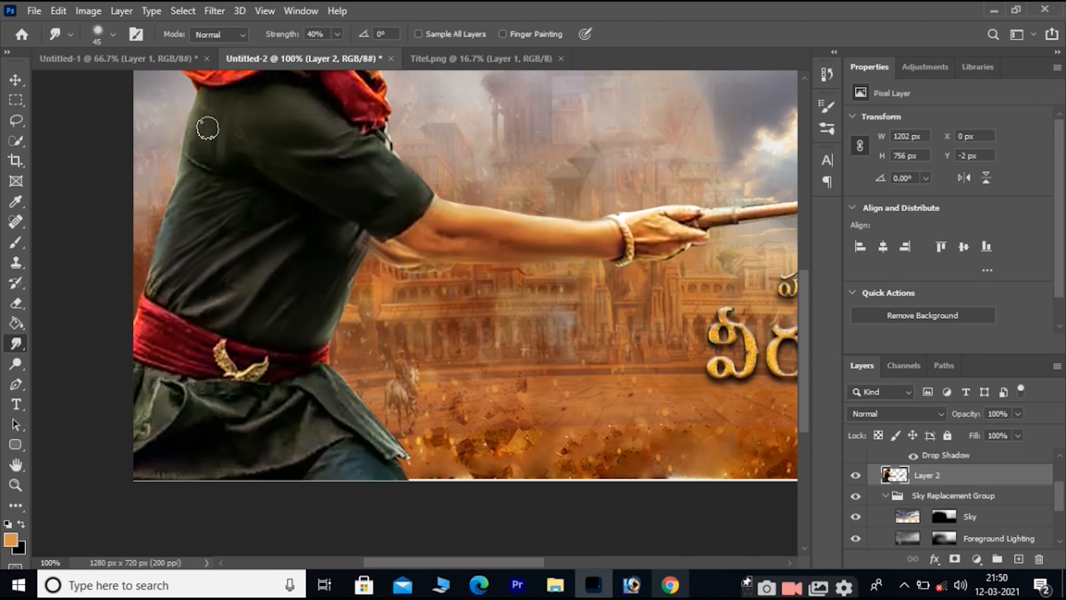
{"action": "mouse_move", "coordinate": [229, 449]}
{"action": "left_mouse_down"}
{"action": "mouse_move", "coordinate": [324, 443]}
{"action": "mouse_move", "coordinate": [274, 412]}
{"action": "mouse_move", "coordinate": [170, 383]}
{"action": "mouse_move", "coordinate": [347, 420]}
{"action": "left_mouse_up"}
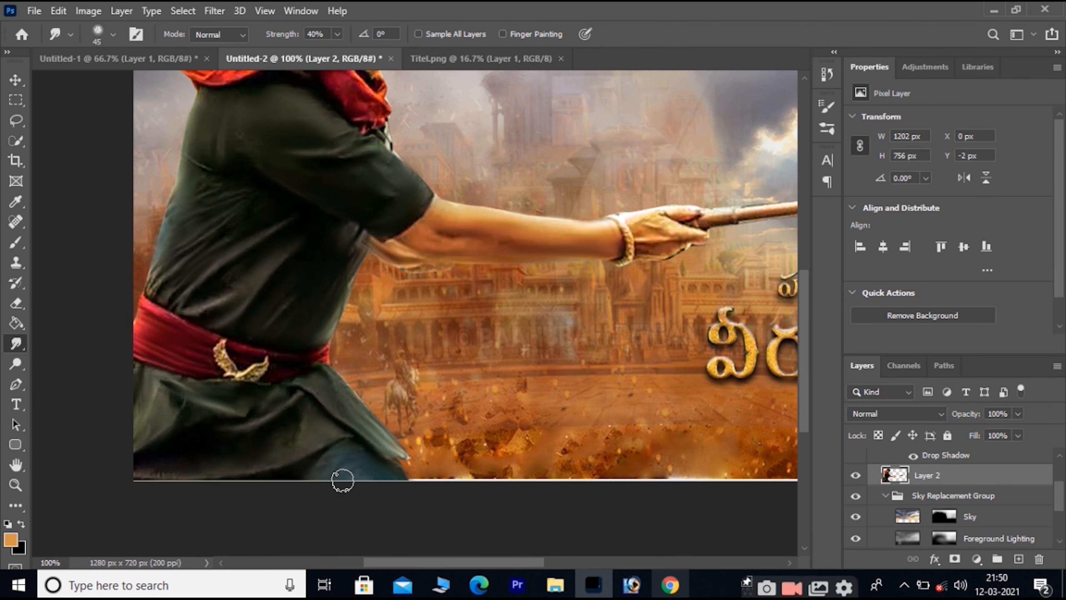
{"action": "left_click_drag", "start_coordinate": [296, 80], "coordinate": [369, 311]}
- Smooth the finer details of the man's clothing and red scarf with a 20 px Smudge brush
{"action": "key", "text": "ctrl+plus"}
{"action": "key", "text": "bracketleft"}
{"action": "key", "text": "bracketleft"}
{"action": "key", "text": "bracketleft"}
{"action": "key", "text": "bracketleft"}
{"action": "key", "text": "bracketleft"}
{"action": "mouse_move", "coordinate": [474, 406]}
{"action": "left_mouse_down"}
{"action": "mouse_move", "coordinate": [510, 373]}
{"action": "mouse_move", "coordinate": [426, 314]}
{"action": "mouse_move", "coordinate": [132, 309]}
{"action": "mouse_move", "coordinate": [313, 230]}
{"action": "mouse_move", "coordinate": [257, 203]}
{"action": "left_mouse_up"}
{"action": "scroll", "coordinate": [257, 203], "scroll_direction": "up", "scroll_amount": 2}
{"action": "mouse_move", "coordinate": [193, 177]}
{"action": "left_mouse_down"}
{"action": "mouse_move", "coordinate": [164, 201]}
{"action": "mouse_move", "coordinate": [105, 311]}
{"action": "mouse_move", "coordinate": [176, 231]}
{"action": "mouse_move", "coordinate": [239, 257]}
{"action": "left_mouse_up"}
{"action": "mouse_move", "coordinate": [407, 303]}
{"action": "left_mouse_down"}
{"action": "mouse_move", "coordinate": [408, 206]}
{"action": "mouse_move", "coordinate": [437, 286]}
{"action": "left_mouse_up"}
{"action": "scroll", "coordinate": [519, 292], "scroll_direction": "up", "scroll_amount": 3}
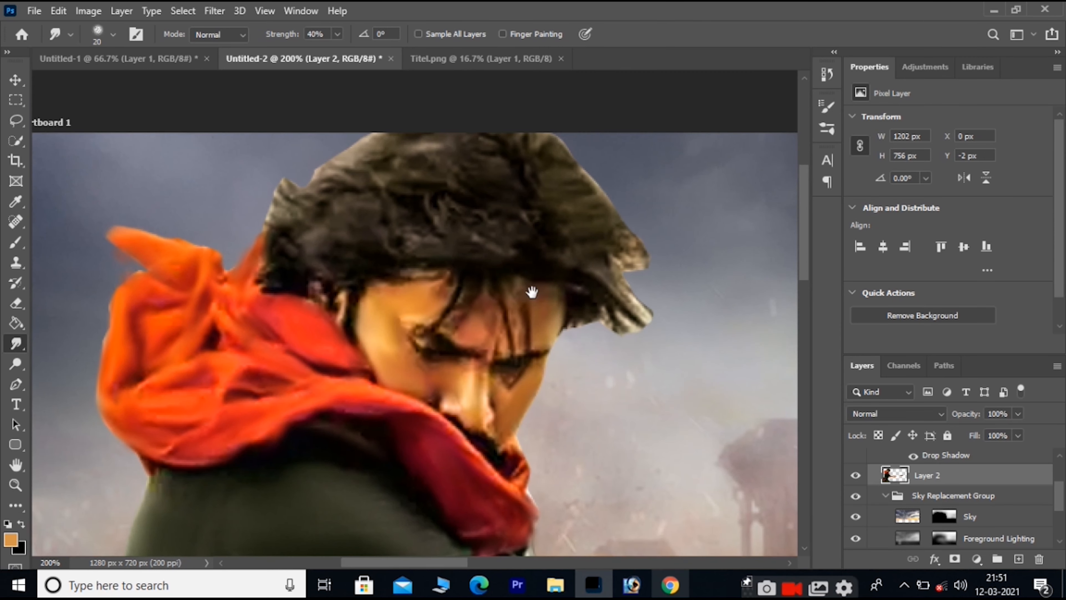
- Smudge the man's hair, using the Texture1 Smudge Brush at 15 px for the strands
{"action": "mouse_move", "coordinate": [432, 171]}
{"action": "left_mouse_down"}
{"action": "mouse_move", "coordinate": [324, 176]}
{"action": "mouse_move", "coordinate": [257, 258]}
{"action": "mouse_move", "coordinate": [490, 250]}
{"action": "mouse_move", "coordinate": [609, 283]}
{"action": "mouse_move", "coordinate": [576, 223]}
{"action": "mouse_move", "coordinate": [581, 190]}
{"action": "left_mouse_up"}
{"action": "left_click_drag", "start_coordinate": [509, 353], "coordinate": [505, 278]}
{"action": "right_click", "coordinate": [510, 269]}
{"action": "scroll", "coordinate": [589, 351], "scroll_direction": "up", "scroll_amount": 4}
{"action": "left_click", "coordinate": [600, 319]}
{"action": "scroll", "coordinate": [600, 317], "scroll_direction": "up", "scroll_amount": 1}
{"action": "double_click", "coordinate": [596, 322]}
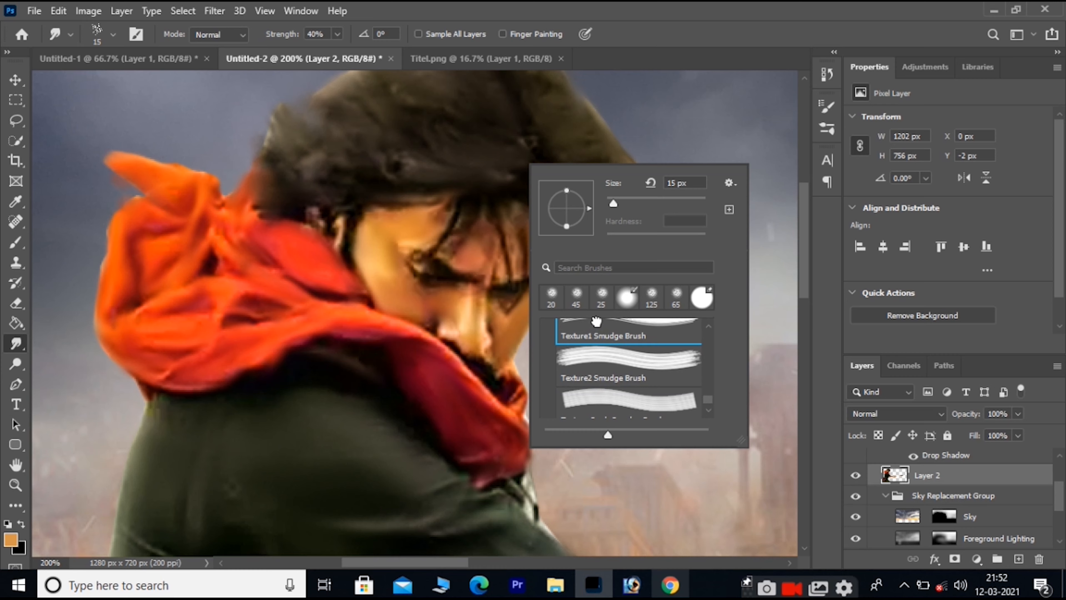
{"action": "mouse_move", "coordinate": [493, 270]}
{"action": "left_mouse_down"}
{"action": "mouse_move", "coordinate": [499, 321]}
{"action": "mouse_move", "coordinate": [539, 248]}
{"action": "left_mouse_up"}
{"action": "key", "text": "ctrl+minus"}
{"action": "key", "text": "ctrl+minus"}
{"action": "mouse_move", "coordinate": [614, 496]}
{"action": "left_mouse_down"}
{"action": "mouse_move", "coordinate": [614, 433]}
{"action": "mouse_move", "coordinate": [499, 387]}
{"action": "left_mouse_up"}
- Darken the midtones on the man with the Burn tool, undoing one stray stroke and continuing with a smaller brush
{"action": "left_click", "coordinate": [15, 365]}
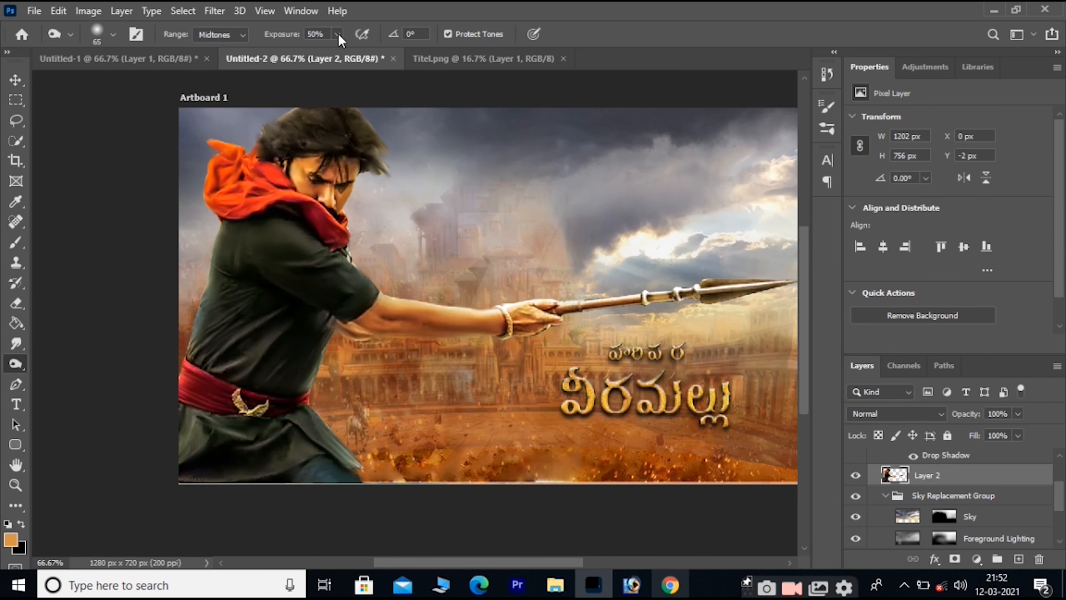
{"action": "left_click_drag", "start_coordinate": [382, 57], "coordinate": [386, 57]}
{"action": "mouse_move", "coordinate": [222, 319]}
{"action": "left_mouse_down"}
{"action": "mouse_move", "coordinate": [184, 462]}
{"action": "mouse_move", "coordinate": [328, 441]}
{"action": "mouse_move", "coordinate": [222, 227]}
{"action": "mouse_move", "coordinate": [364, 143]}
{"action": "left_mouse_up"}
{"action": "left_click", "coordinate": [411, 317]}
{"action": "key", "text": "ctrl+z"}
{"action": "key", "text": "bracketleft"}
{"action": "key", "text": "bracketleft"}
{"action": "key", "text": "bracketleft"}
{"action": "key", "text": "bracketleft"}
{"action": "mouse_move", "coordinate": [530, 334]}
{"action": "left_mouse_down"}
{"action": "mouse_move", "coordinate": [373, 359]}
{"action": "mouse_move", "coordinate": [422, 347]}
{"action": "mouse_move", "coordinate": [646, 346]}
{"action": "left_mouse_up"}
- Brighten the midtones of the man's clothing and arm with a 25 px Dodge brush at 100% exposure
{"action": "key", "text": "ctrl+plus"}
{"action": "left_click", "coordinate": [83, 370]}
{"action": "scroll", "coordinate": [209, 398], "scroll_direction": "up", "scroll_amount": 1}
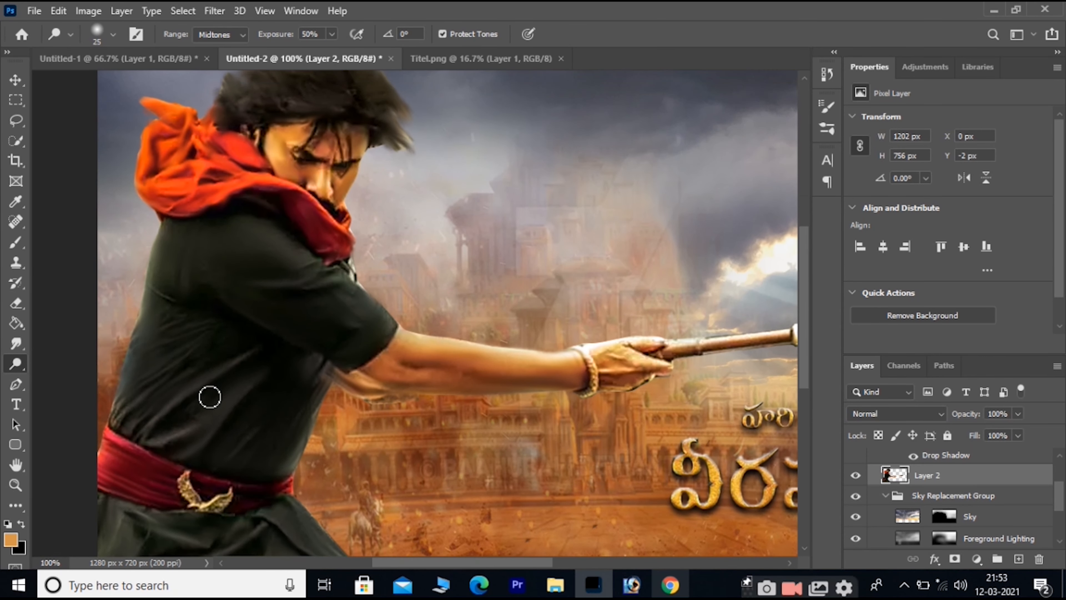
{"action": "right_click", "coordinate": [15, 366]}
{"action": "left_click", "coordinate": [65, 366]}
{"action": "left_click_drag", "start_coordinate": [324, 355], "coordinate": [301, 214]}
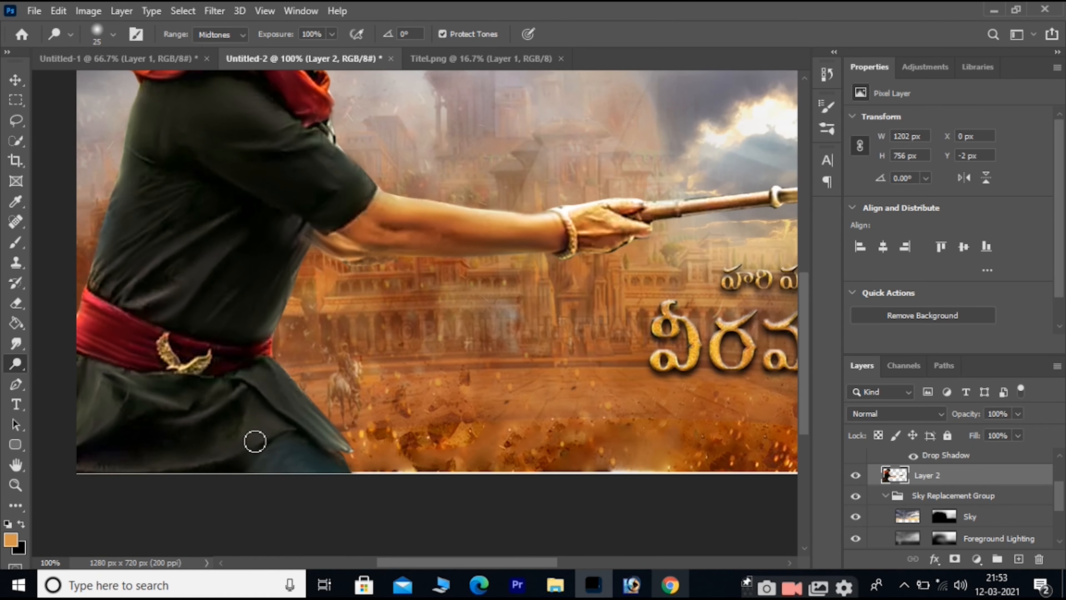
{"action": "left_click_drag", "start_coordinate": [545, 314], "coordinate": [450, 381]}
{"action": "key", "text": "ctrl+minus"}
{"action": "key", "text": "ctrl+minus"}
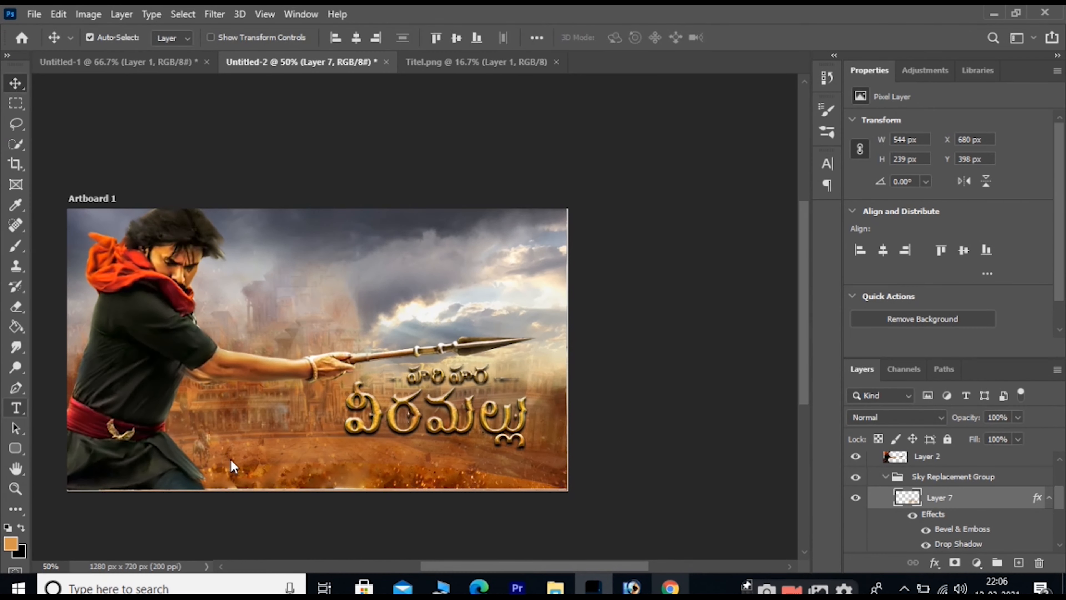
- Add an orange Arial Black placeholder text line below the title and set its size to 9 pt
{"action": "key", "text": "t"}
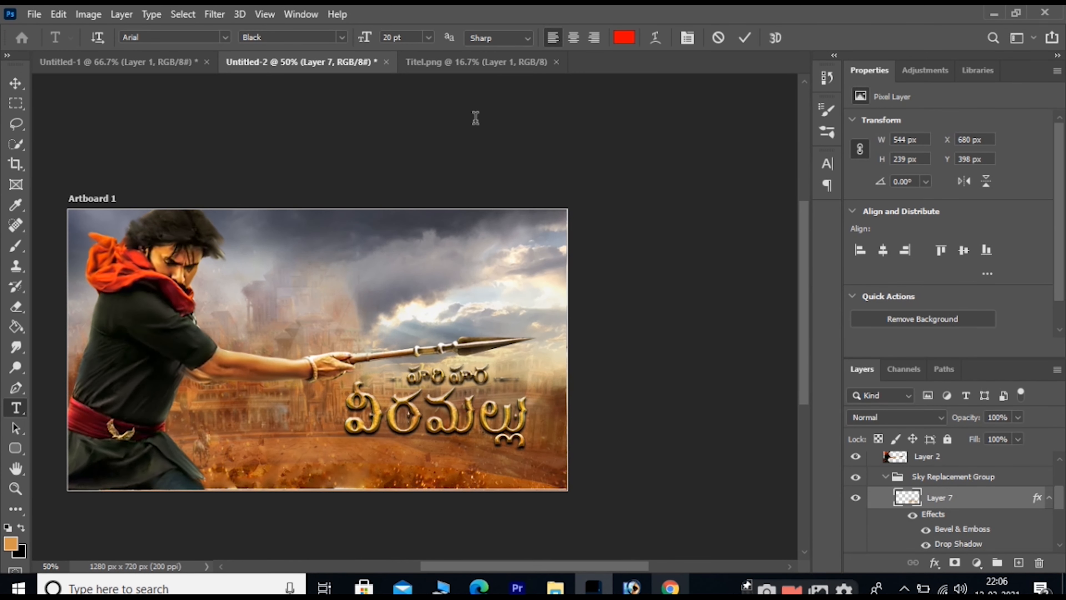
{"action": "left_click", "coordinate": [624, 37]}
{"action": "key", "text": "Return"}
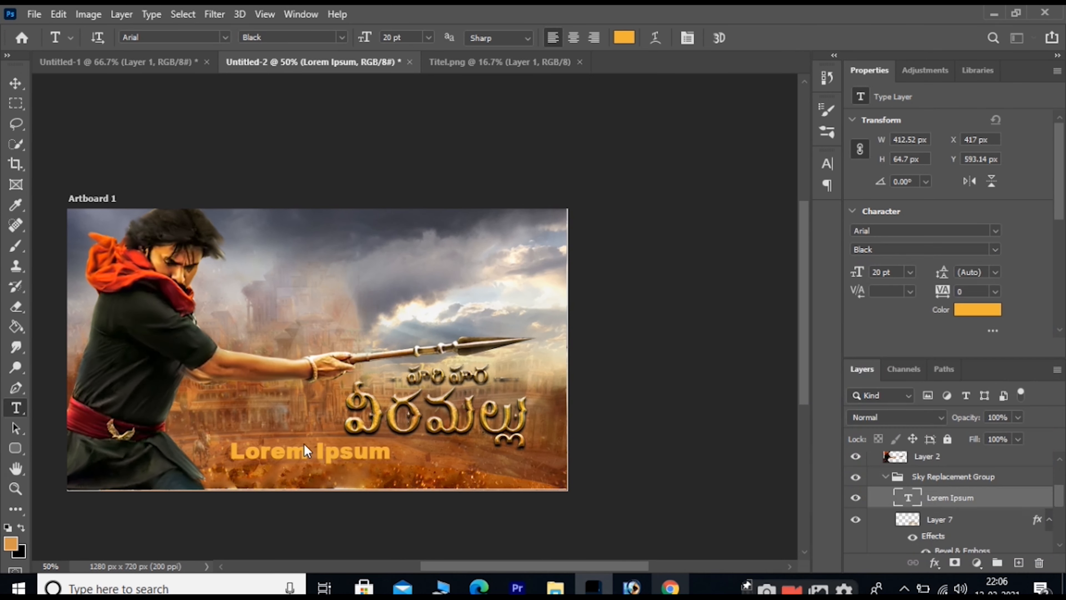
{"action": "left_click_drag", "start_coordinate": [389, 453], "coordinate": [231, 454]}
{"action": "left_click", "coordinate": [429, 38]}
{"action": "left_click", "coordinate": [405, 95]}
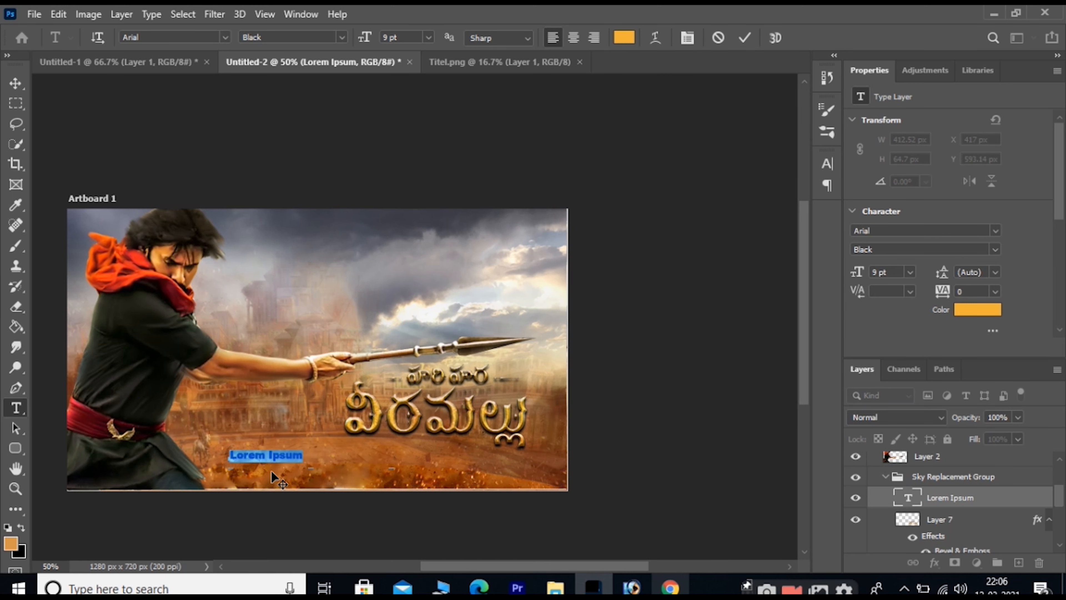
- Replace the placeholder with the copied Hari Hara Veera Mallu teaser paragraph and format it as Arial Regular, 8 pt
{"action": "key", "text": "ctrl+v"}
{"action": "left_click", "coordinate": [342, 37]}
{"action": "left_click", "coordinate": [260, 67]}
{"action": "key", "text": "ctrl+a"}
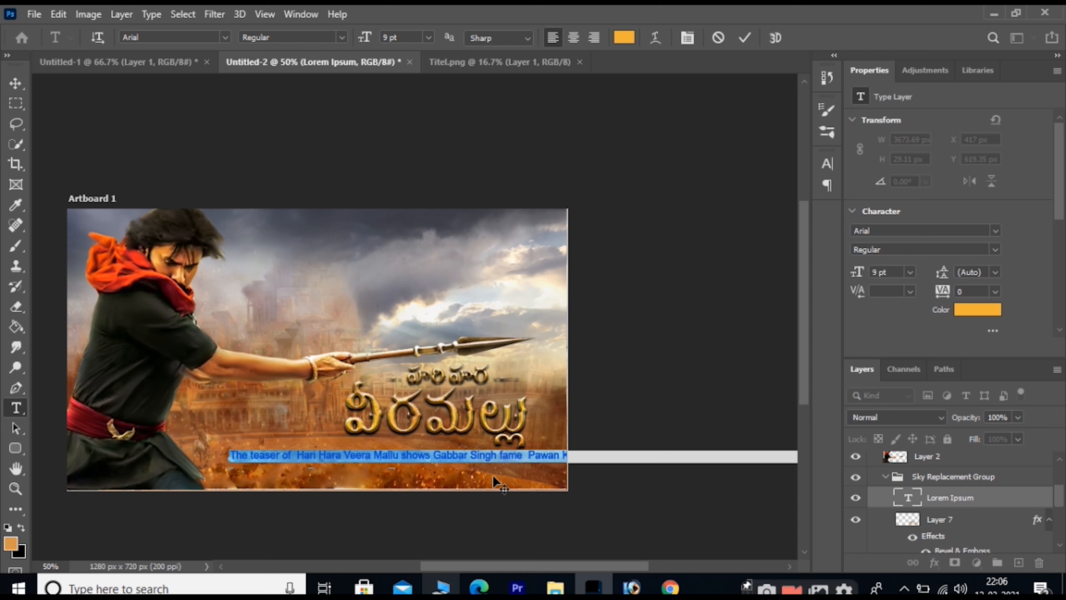
{"action": "left_click", "coordinate": [429, 38]}
{"action": "left_click", "coordinate": [417, 83]}
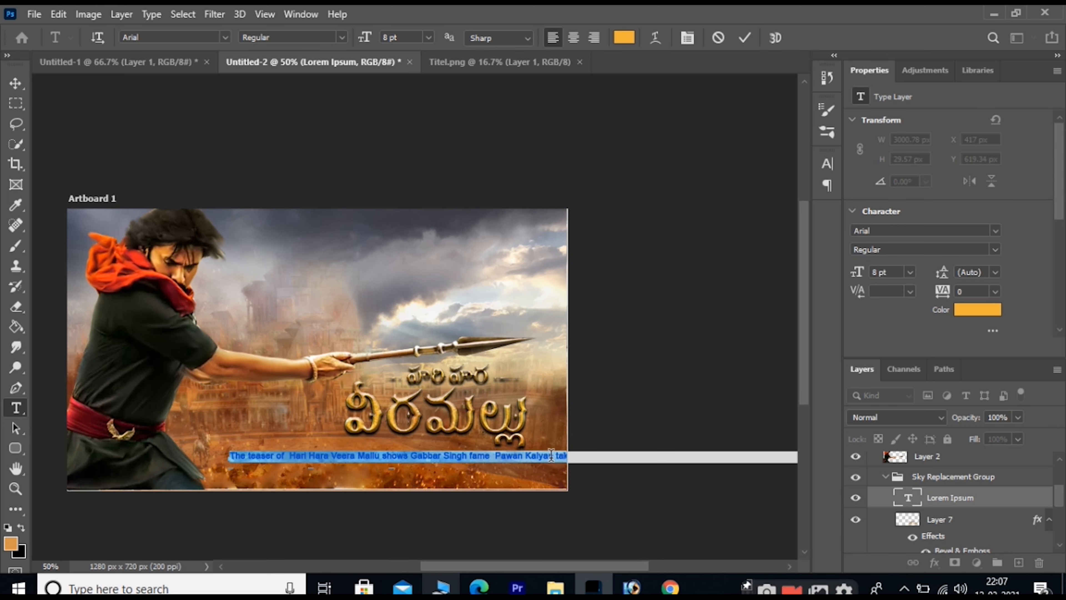
- Break the teaser paragraph into shorter lines within the poster and center-align it
{"action": "left_click", "coordinate": [562, 467]}
{"action": "left_click", "coordinate": [18, 90]}
{"action": "left_click_drag", "start_coordinate": [422, 462], "coordinate": [393, 458]}
{"action": "left_click", "coordinate": [21, 410]}
{"action": "left_click", "coordinate": [543, 464]}
{"action": "key", "text": "Return"}
{"action": "key", "text": "ctrl+a"}
{"action": "left_click", "coordinate": [572, 39]}
- Position the teaser paragraph beneath the title near the poster's lower edge and scale it down to 7.52 pt
{"action": "left_click", "coordinate": [16, 83]}
{"action": "left_click_drag", "start_coordinate": [306, 460], "coordinate": [478, 455]}
{"action": "key", "text": "shift+Right"}
{"action": "key", "text": "shift+Down"}
{"action": "key", "text": "Down"}
{"action": "key", "text": "Down"}
{"action": "key", "text": "Down"}
{"action": "key", "text": "Down"}
{"action": "key", "text": "Down"}
{"action": "key", "text": "Down"}
{"action": "key", "text": "Down"}
{"action": "key", "text": "Down"}
{"action": "key", "text": "Down"}
{"action": "key", "text": "Down"}
{"action": "key", "text": "Down"}
{"action": "key", "text": "Down"}
{"action": "key", "text": "Down"}
{"action": "key", "text": "Down"}
{"action": "key", "text": "Down"}
{"action": "key", "text": "Down"}
{"action": "key", "text": "ctrl+t"}
{"action": "left_click_drag", "start_coordinate": [189, 469], "coordinate": [212, 470]}
{"action": "key", "text": "Return"}
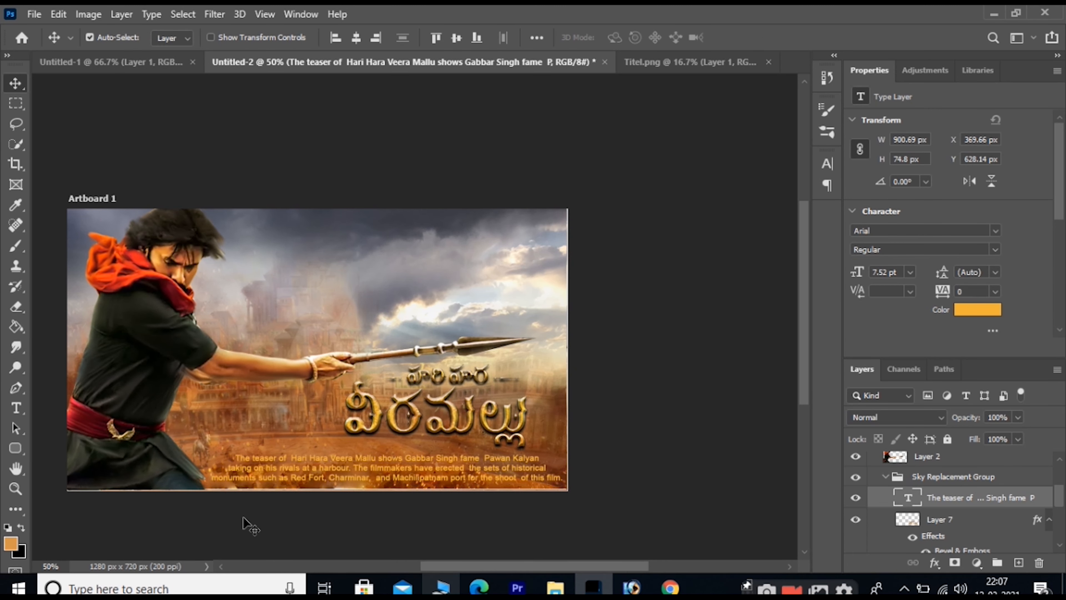
- Set the teaser paragraph's text color to black
{"action": "left_click", "coordinate": [978, 309]}
{"action": "left_click", "coordinate": [868, 517]}
{"action": "left_click", "coordinate": [1003, 296]}
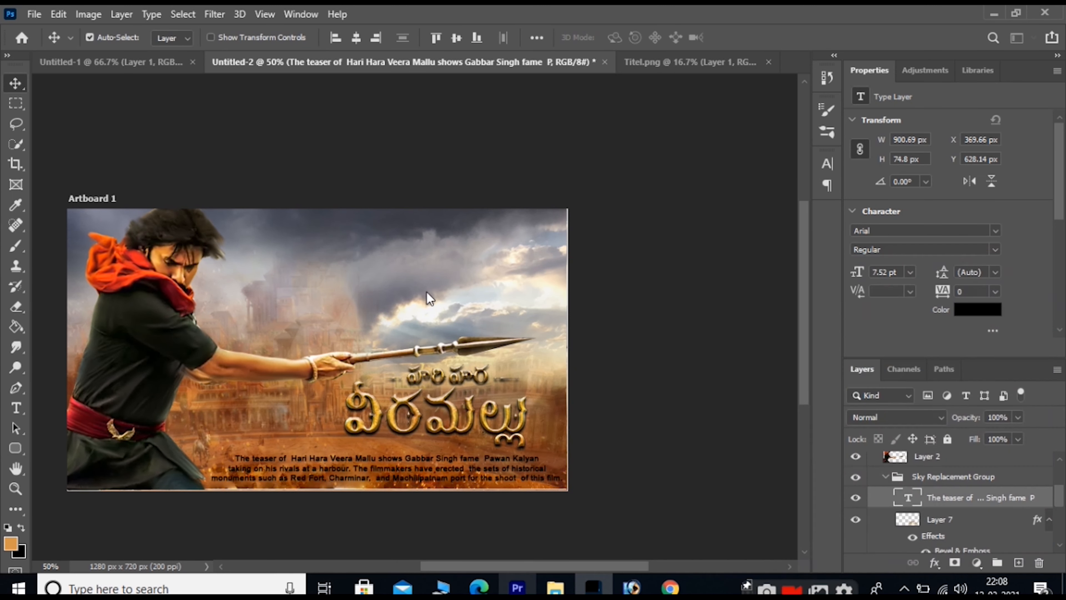
- Add a Drop Shadow to the teaser paragraph in the golden color #fecb55 sampled from the title
{"action": "left_click", "coordinate": [935, 563]}
{"action": "left_click", "coordinate": [975, 513]}
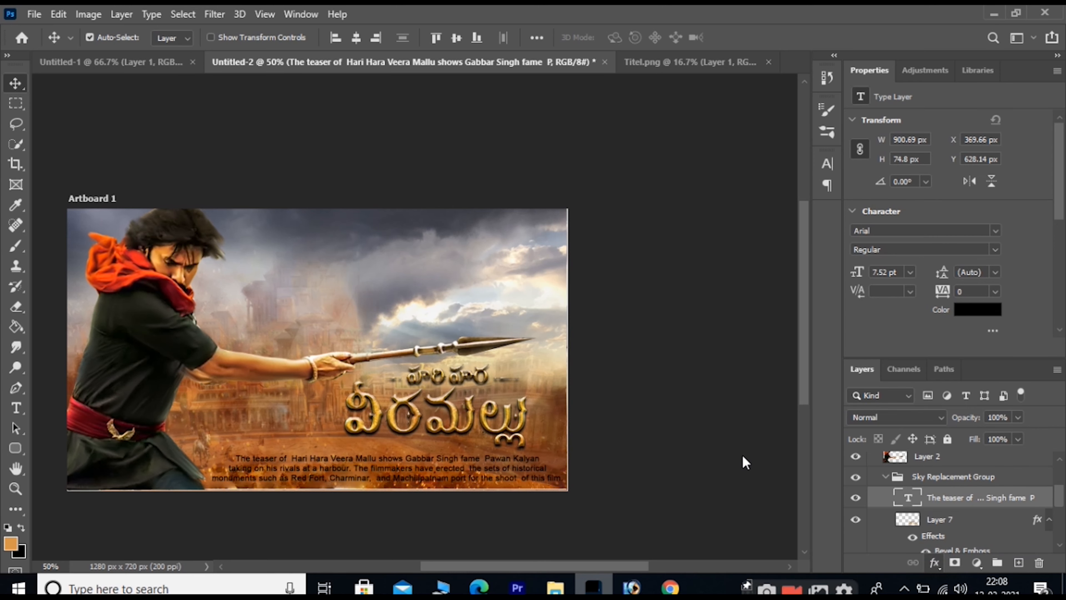
{"action": "left_click", "coordinate": [826, 248]}
{"action": "left_click", "coordinate": [379, 408]}
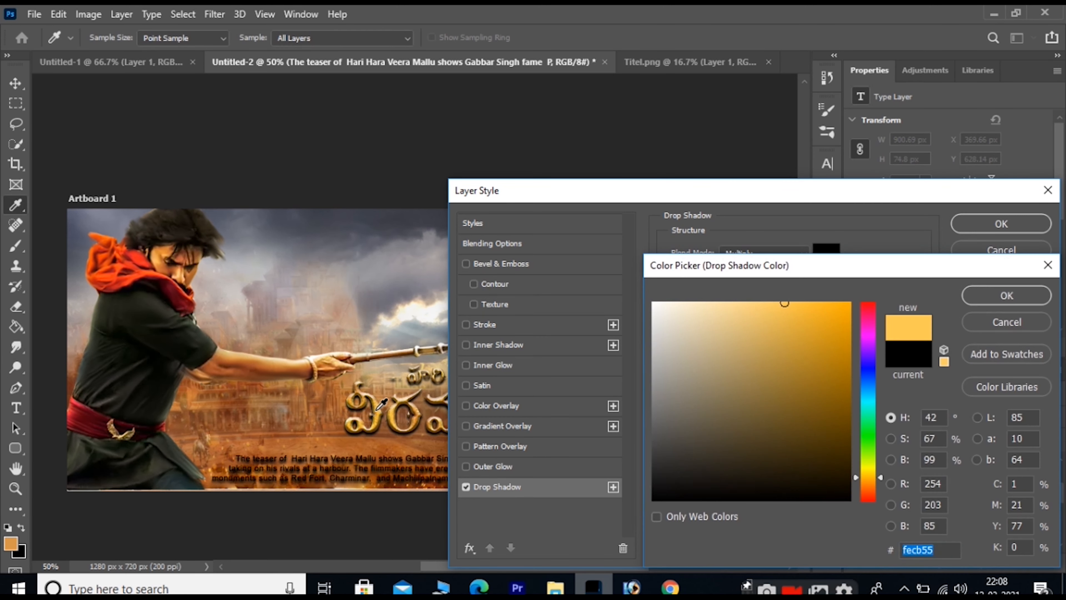
{"action": "left_click", "coordinate": [1024, 300]}
{"action": "key", "text": "Return"}
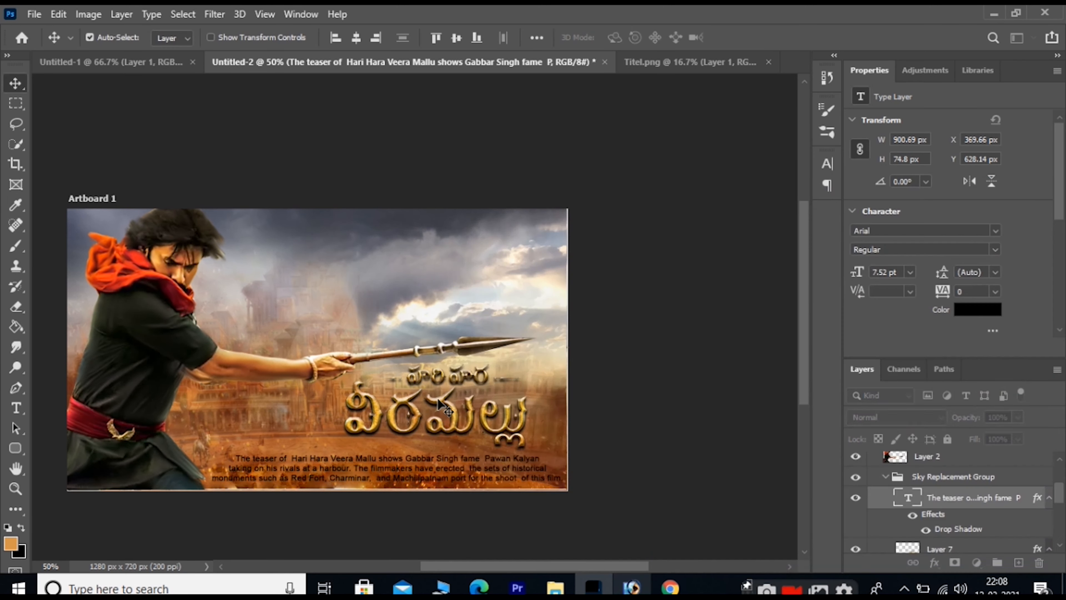
- Switch to Chrome and view the Hari Hara Veera Mallu image search results
{"action": "mouse_move", "coordinate": [670, 586]}
{"action": "left_click", "coordinate": [657, 513]}
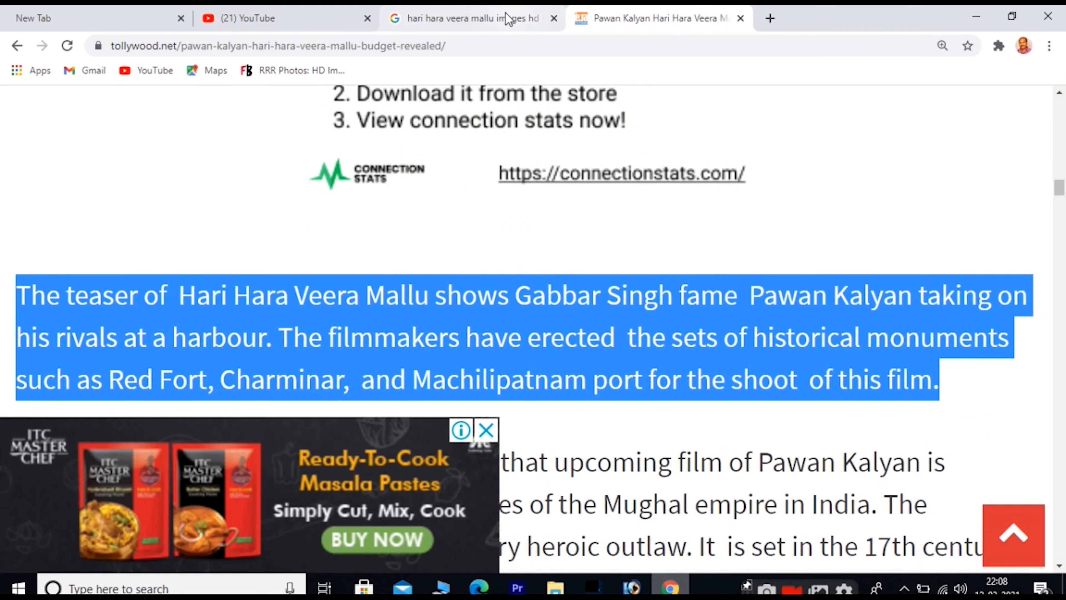
{"action": "left_click", "coordinate": [504, 17]}
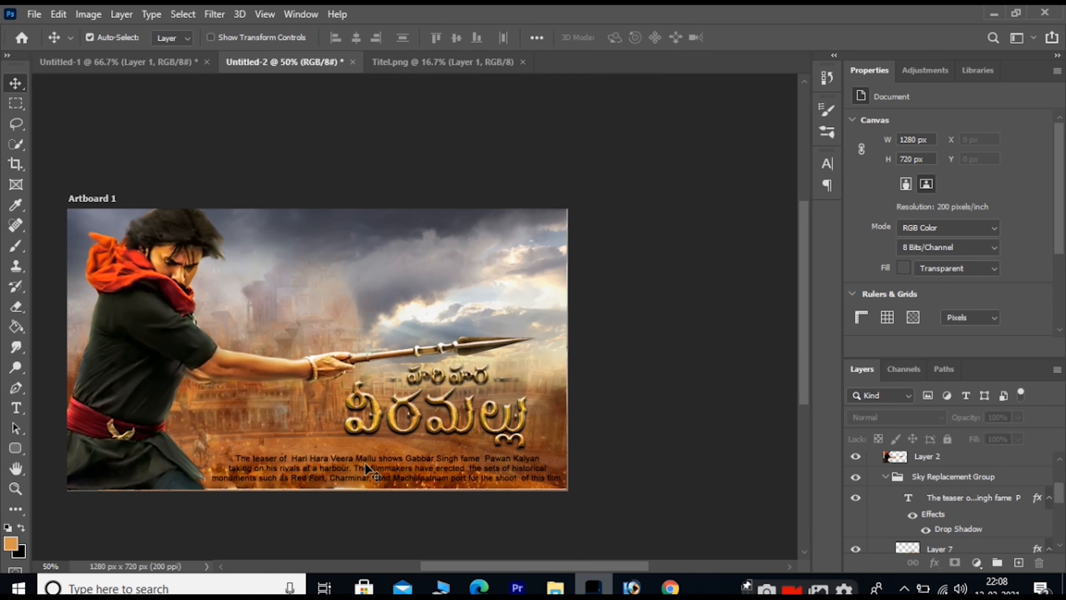
- Select the teaser paragraph's layer and set its text color to white
{"action": "right_click", "coordinate": [364, 465]}
{"action": "left_click", "coordinate": [436, 362]}
{"action": "key", "text": "t"}
{"action": "left_click", "coordinate": [382, 414]}
{"action": "left_click", "coordinate": [653, 303]}
{"action": "left_click", "coordinate": [1006, 295]}
{"action": "left_click", "coordinate": [15, 85]}
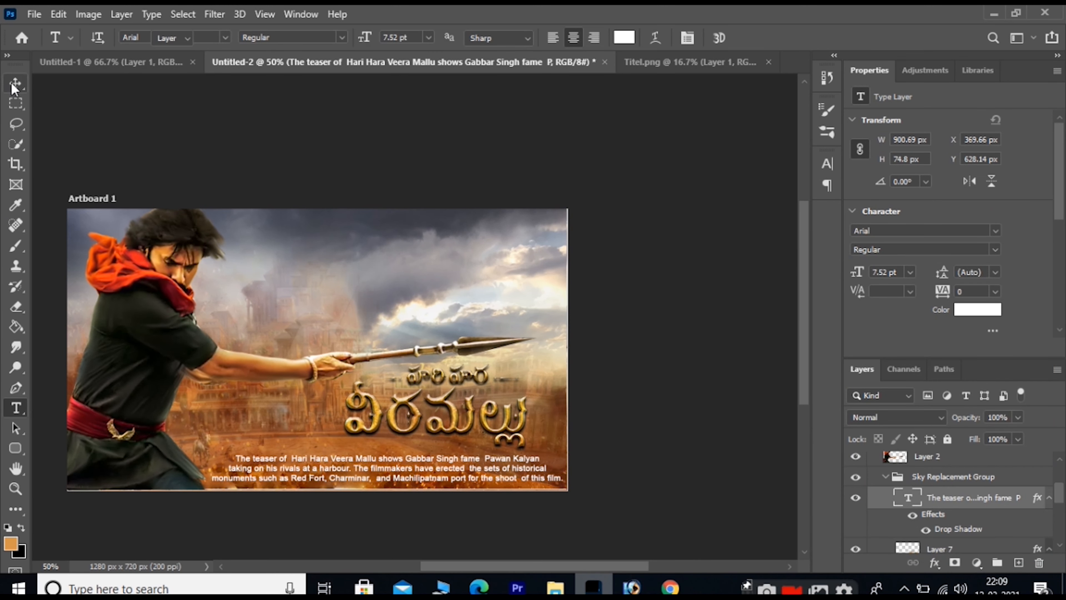
{"action": "left_click", "coordinate": [655, 348]}
- Open Telugu Photoshop Adda Baner.PSD from the PROJECT (G:) drive
{"action": "key", "text": "ctrl+o"}
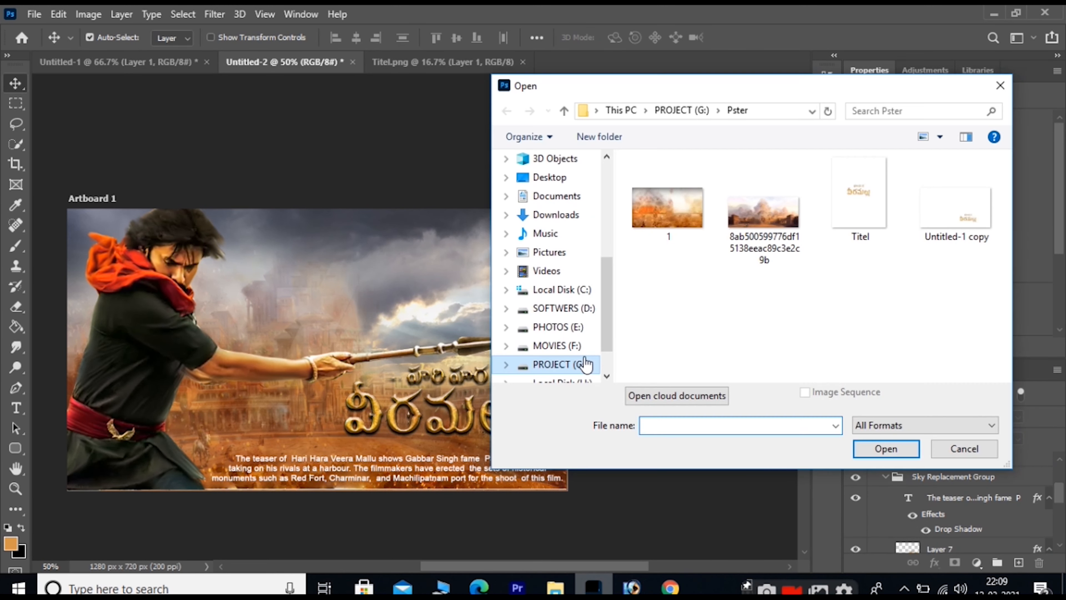
{"action": "scroll", "coordinate": [810, 370], "scroll_direction": "down", "scroll_amount": 8}
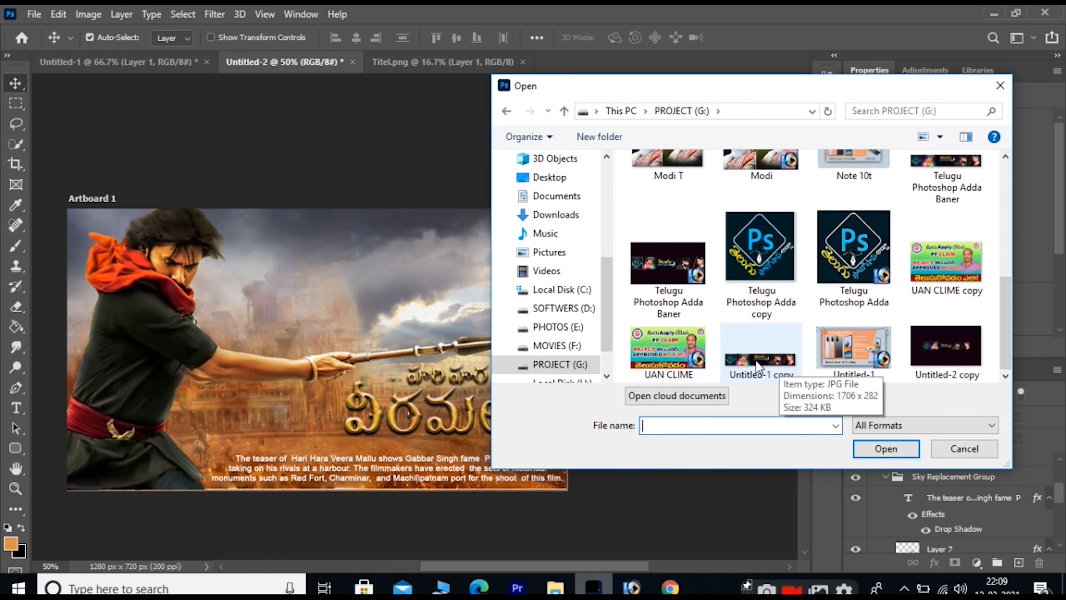
{"action": "left_click", "coordinate": [666, 280]}
{"action": "double_click", "coordinate": [666, 279]}
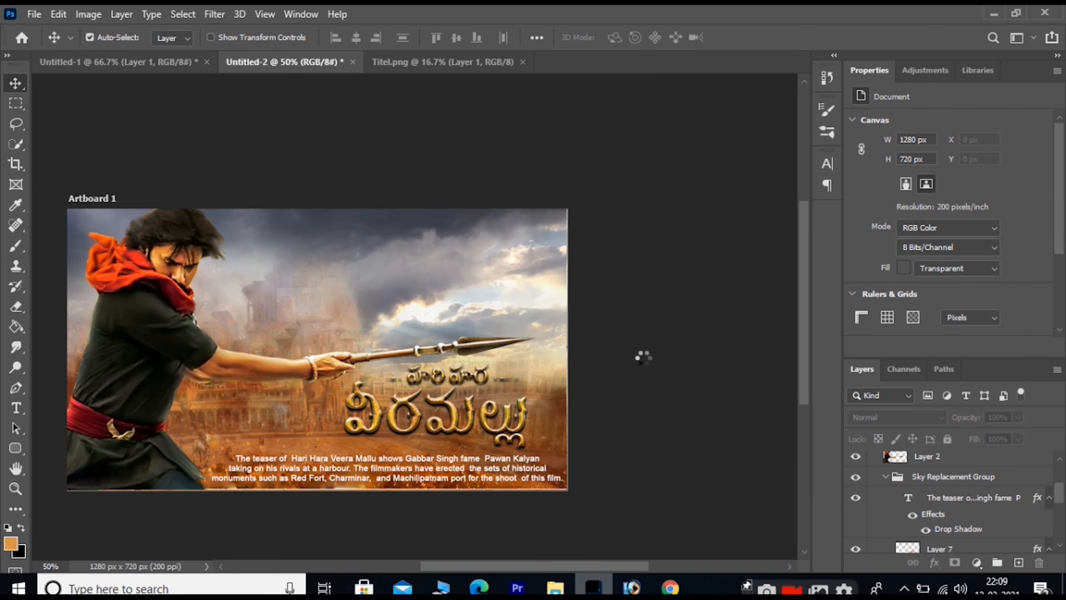
- Copy the banner's linked Telugu logo layers into the poster and scale them to 37.98%
{"action": "left_click", "coordinate": [506, 238]}
{"action": "right_click", "coordinate": [371, 318]}
{"action": "left_click", "coordinate": [372, 318]}
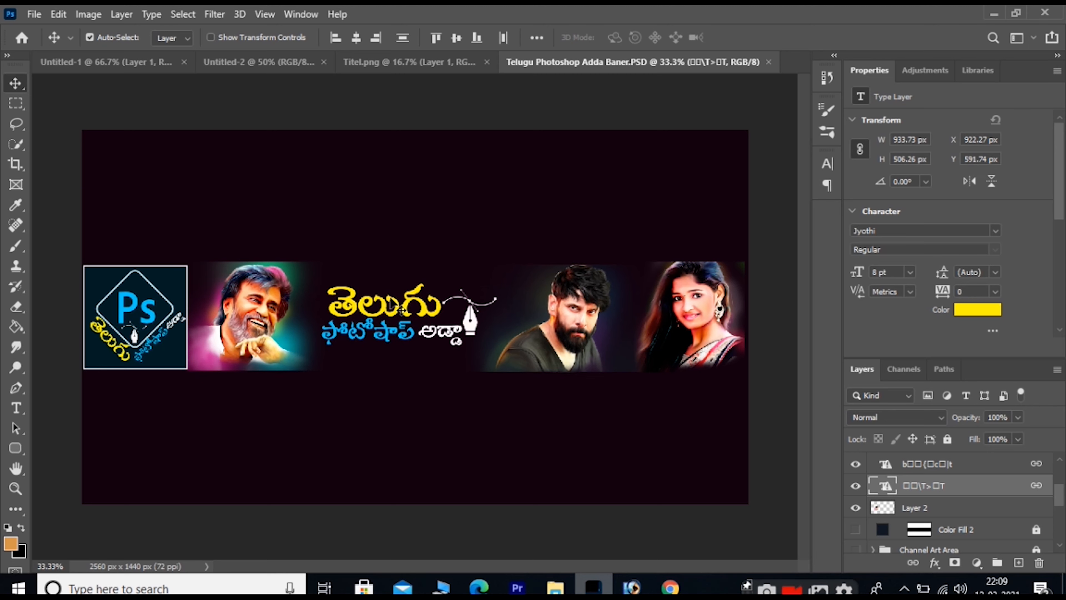
{"action": "left_click_drag", "start_coordinate": [348, 303], "coordinate": [406, 294]}
{"action": "left_click", "coordinate": [567, 257]}
{"action": "left_click_drag", "start_coordinate": [438, 449], "coordinate": [434, 328]}
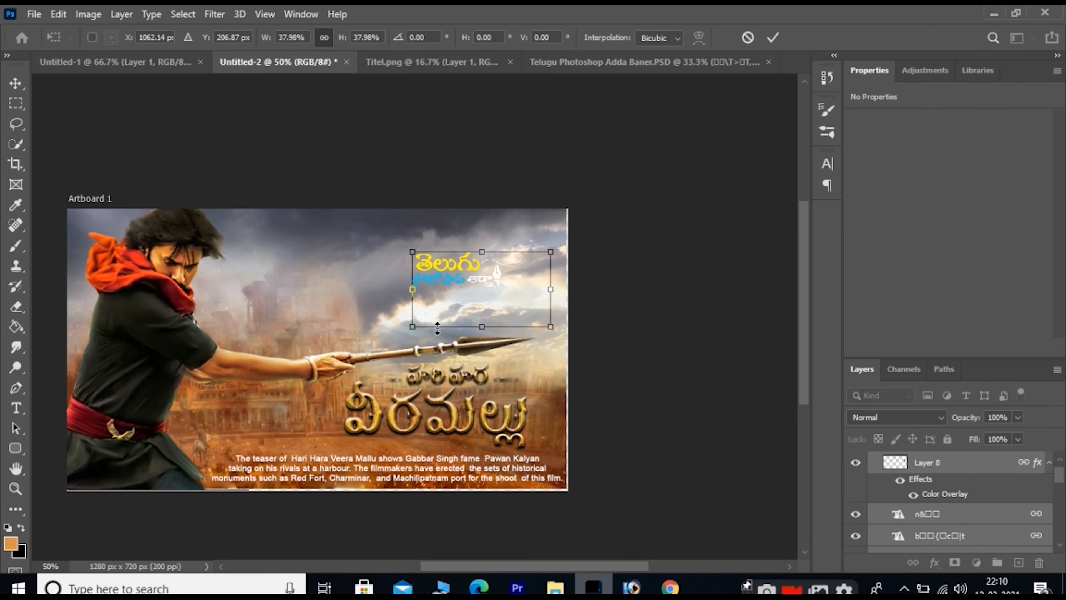
- Move the logo to the poster's upper-right corner and unlink its layers
{"action": "key", "text": "Return"}
{"action": "left_click_drag", "start_coordinate": [446, 266], "coordinate": [492, 235]}
{"action": "left_click", "coordinate": [914, 563]}
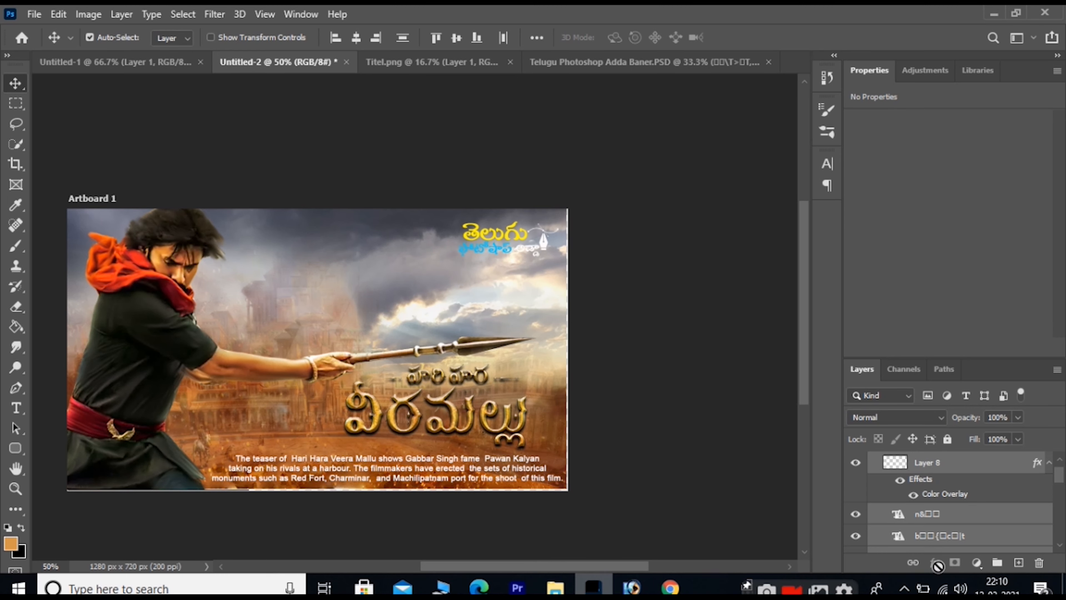
- Try a Drop Shadow with 100% opacity and a larger size and spread on the logo's pen layer, Layer 8
{"action": "left_click", "coordinate": [925, 463]}
{"action": "left_click", "coordinate": [934, 564]}
{"action": "left_click", "coordinate": [950, 565]}
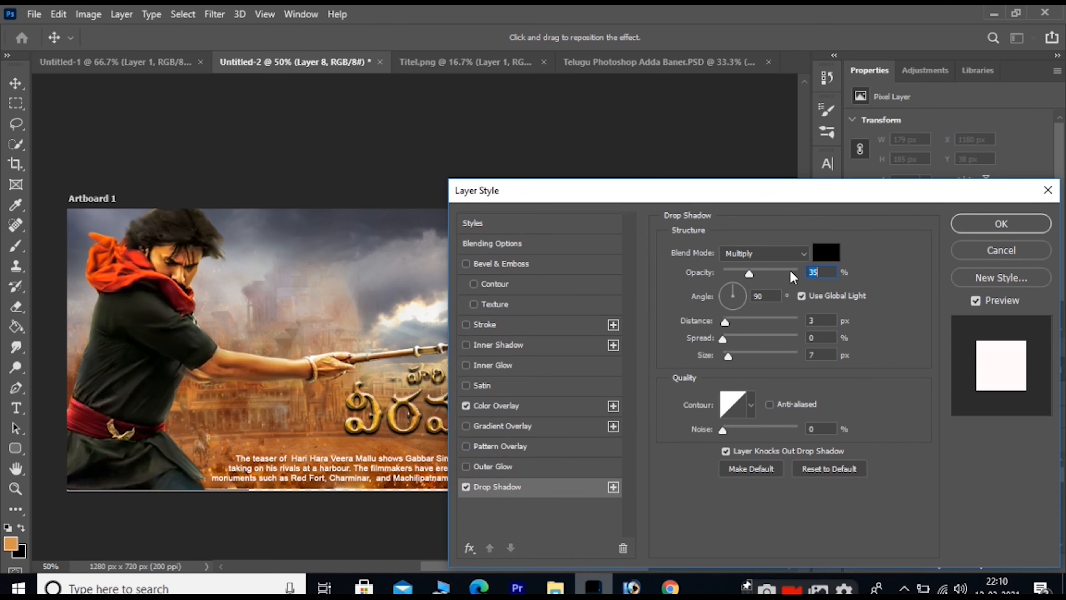
{"action": "left_click_drag", "start_coordinate": [793, 190], "coordinate": [954, 187]}
{"action": "left_click_drag", "start_coordinate": [912, 270], "coordinate": [980, 269]}
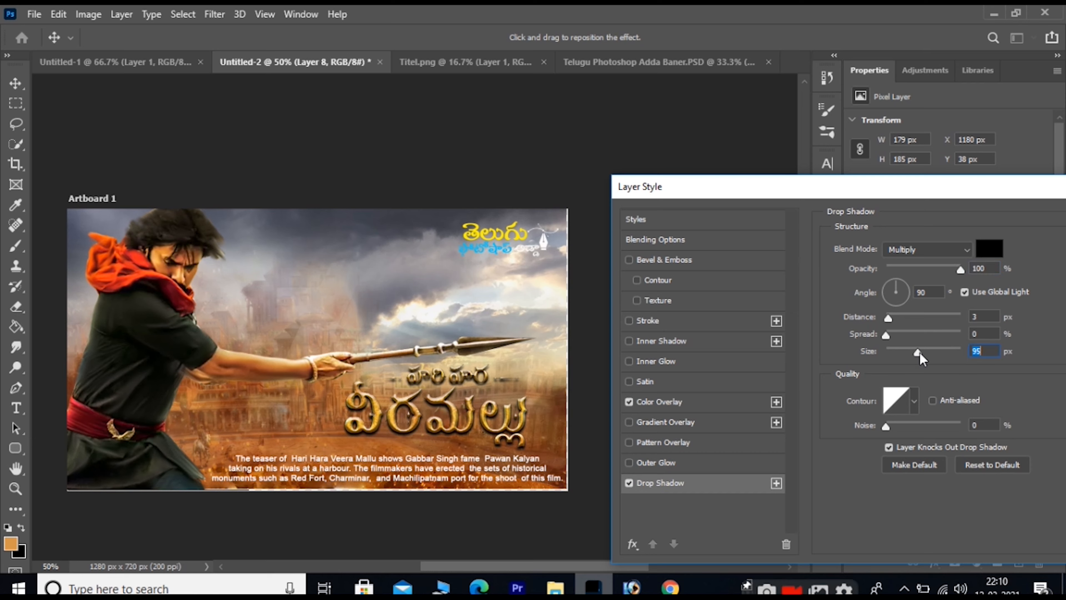
{"action": "mouse_move", "coordinate": [886, 336]}
{"action": "left_mouse_down"}
{"action": "mouse_move", "coordinate": [898, 338]}
{"action": "mouse_move", "coordinate": [889, 338]}
{"action": "left_mouse_up"}
{"action": "left_click_drag", "start_coordinate": [910, 194], "coordinate": [758, 192]}
{"action": "left_click", "coordinate": [968, 217]}
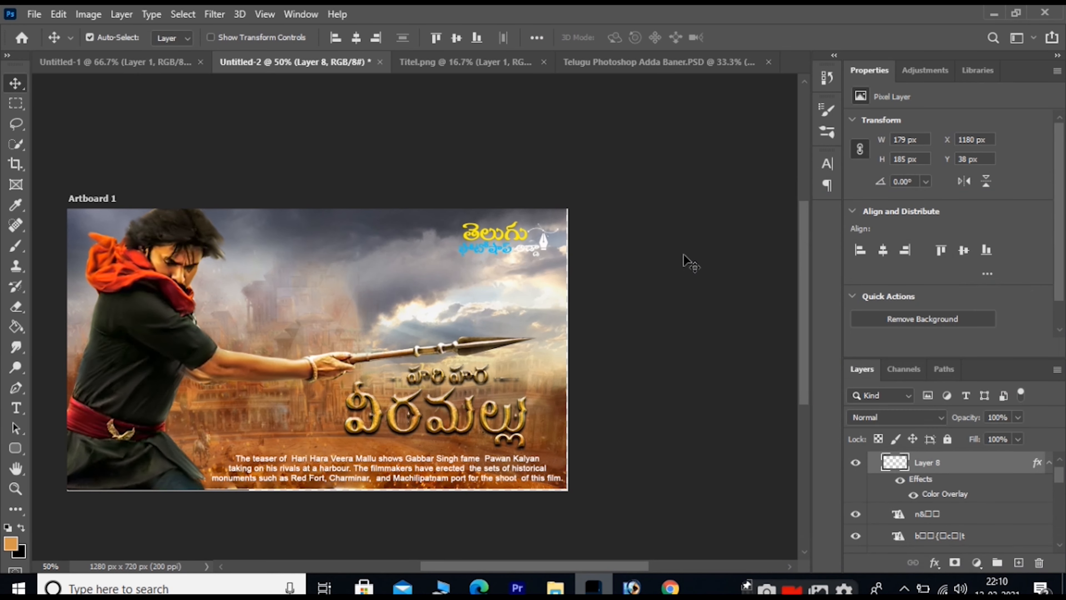
- Select the logo's pen layer, Layer 8
{"action": "left_click", "coordinate": [889, 517]}
{"action": "left_click", "coordinate": [915, 463]}
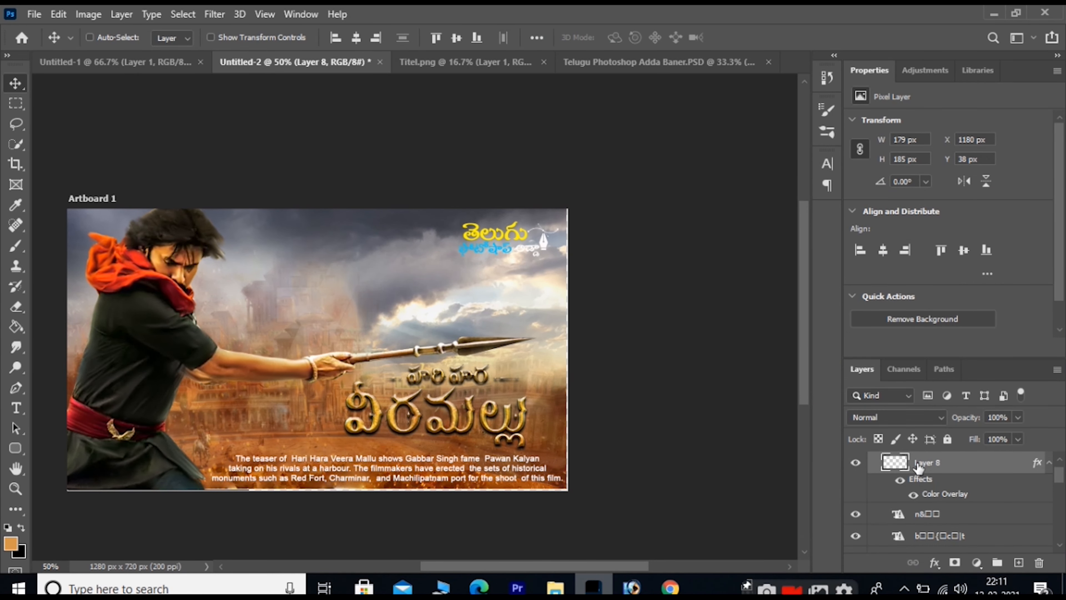